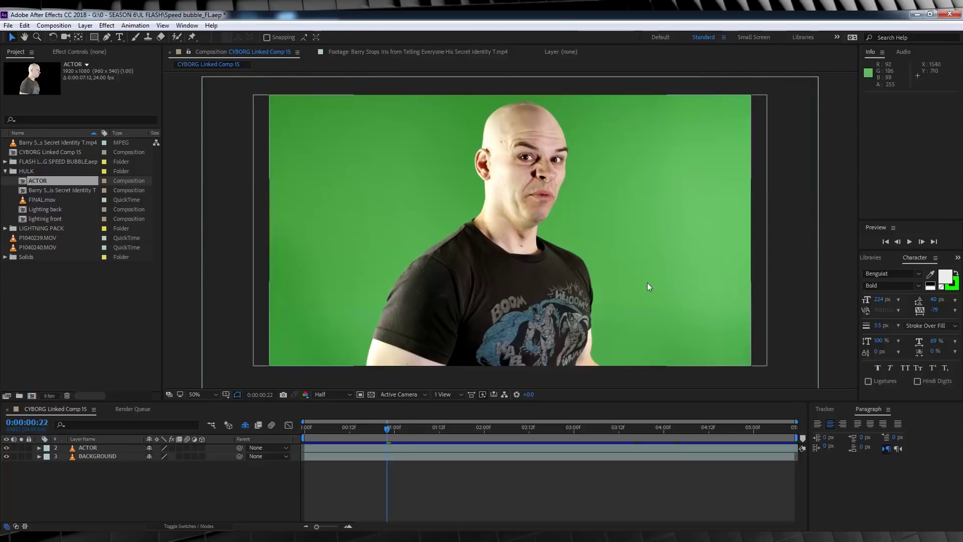
Show the background plate alone and scrub back and forth through its footage
click(6, 456)
drag(317, 434, 659, 430)
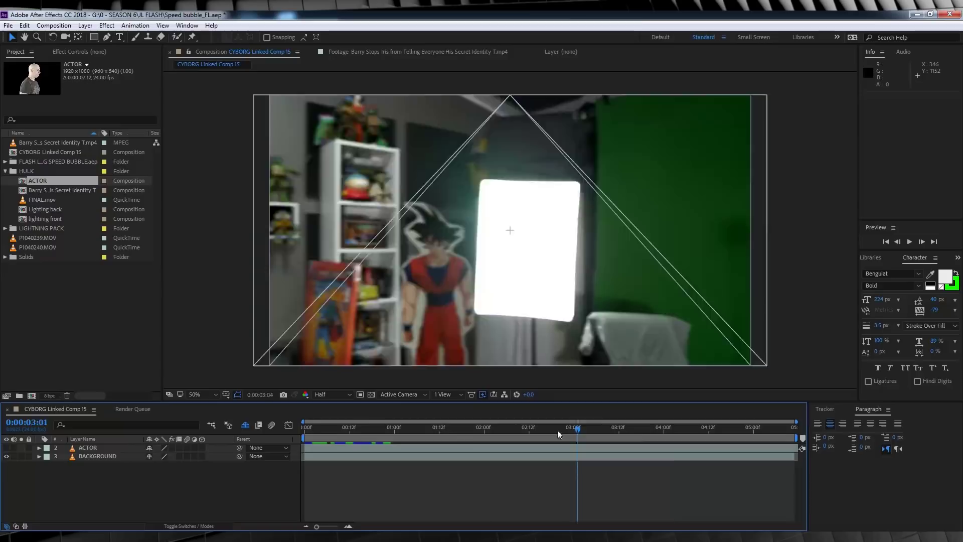
drag(559, 434, 253, 440)
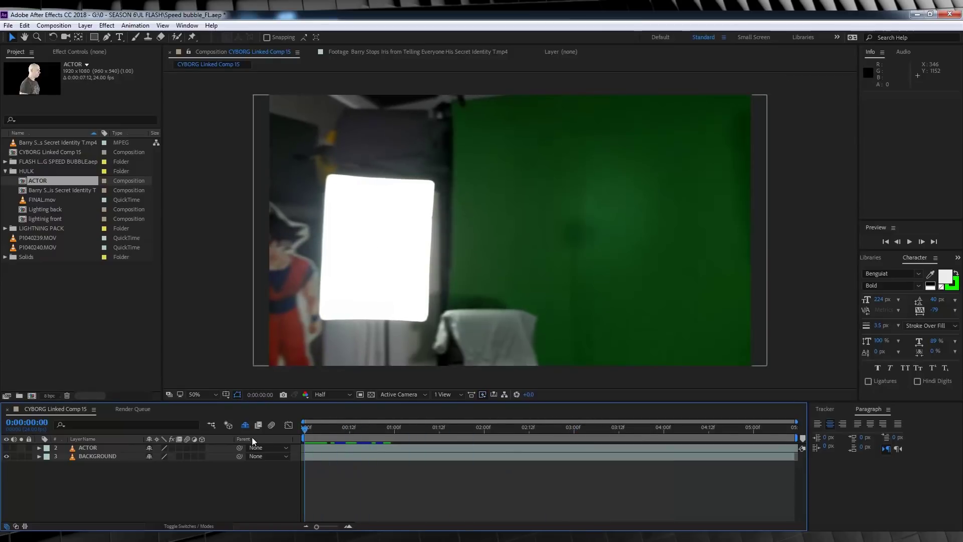
Turn the ACTOR layer back on and paste a curved mask onto it
click(7, 448)
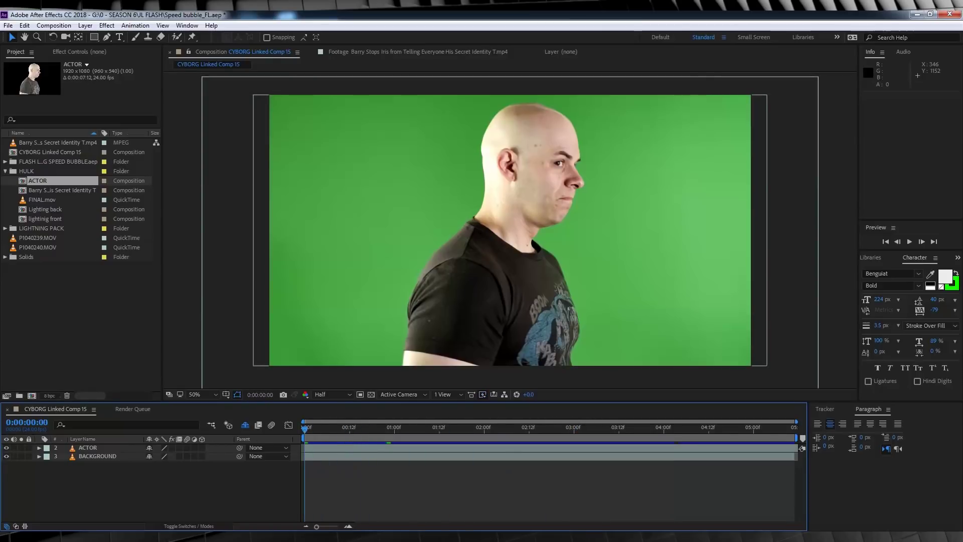
key(ctrl+v)
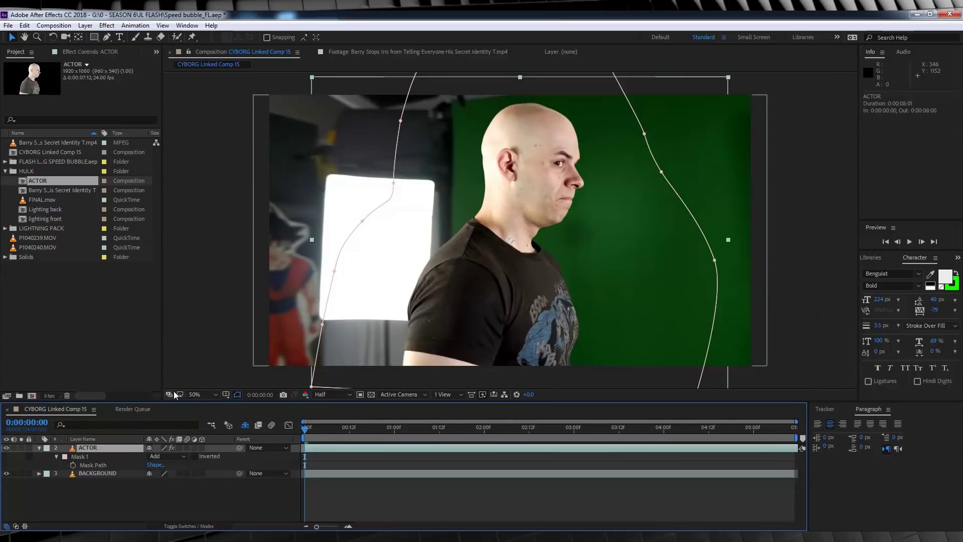
click(39, 448)
RAM-preview the masked composite, then stop and return the playhead to the start
key(space)
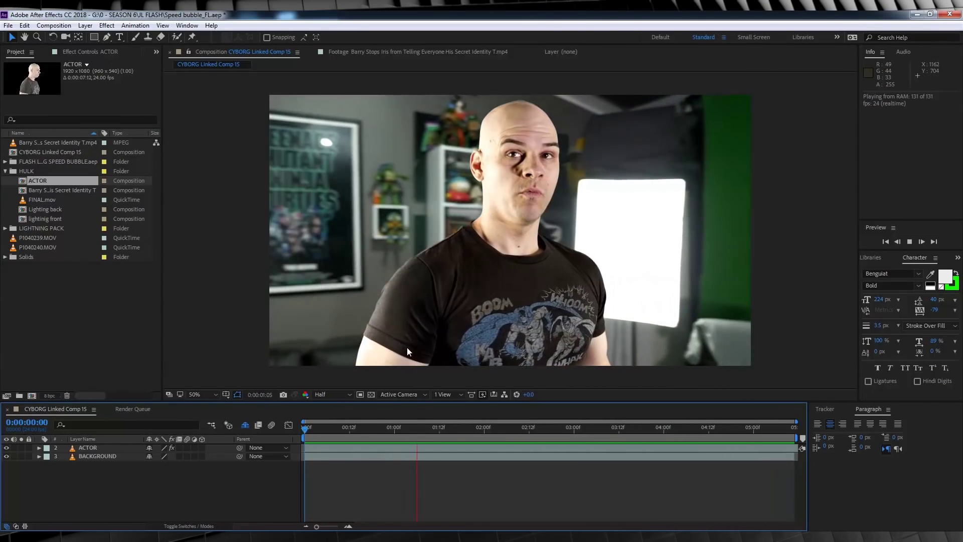
click(369, 433)
drag(368, 433, 281, 432)
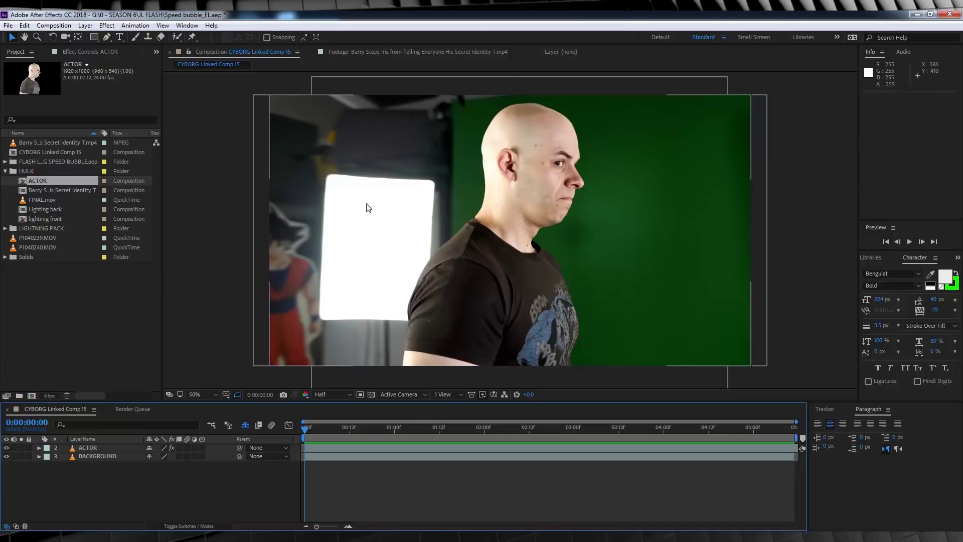
Expand the LIGHTNING PACK folder to see its lightning clips, then collapse it
click(22, 229)
click(5, 229)
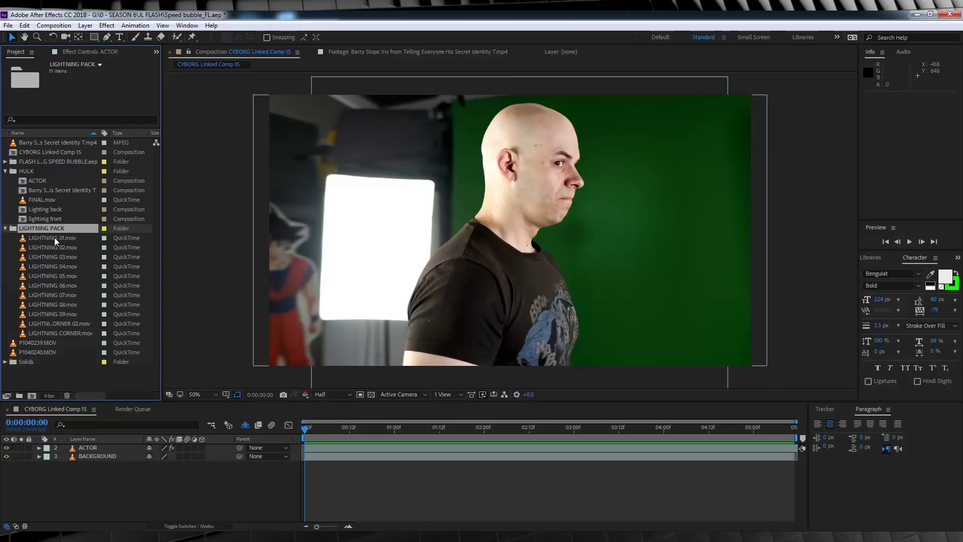
click(5, 228)
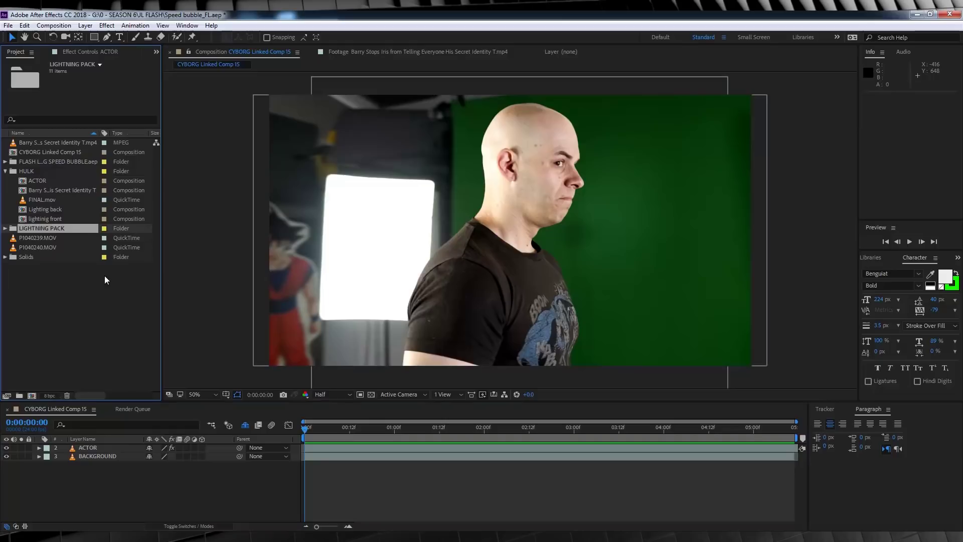
Open LIGHTNING 01.mov in the Footage viewer and scrub to a frame with a wider bolt
click(5, 228)
double_click(50, 238)
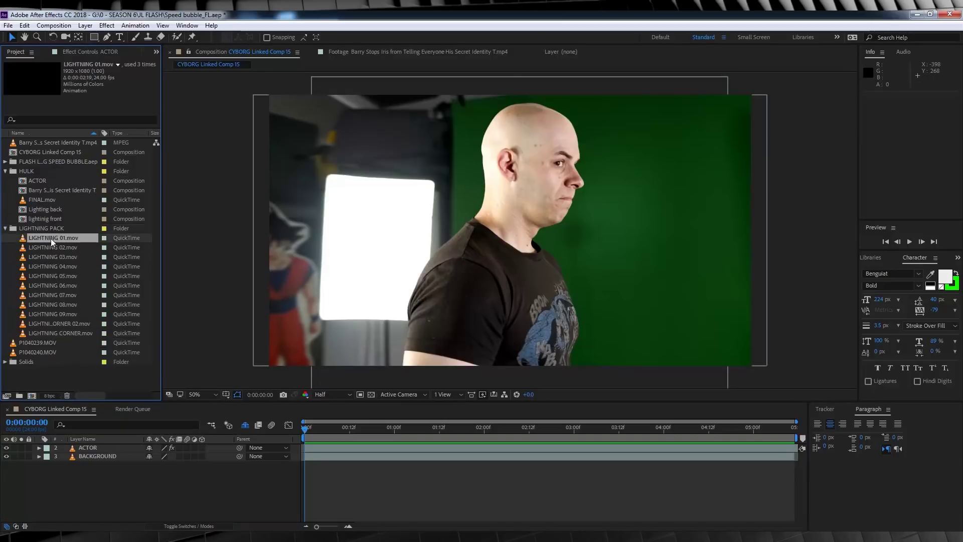
mouse_move(203, 369)
mouse_down()
mouse_move(452, 374)
mouse_move(199, 372)
mouse_up()
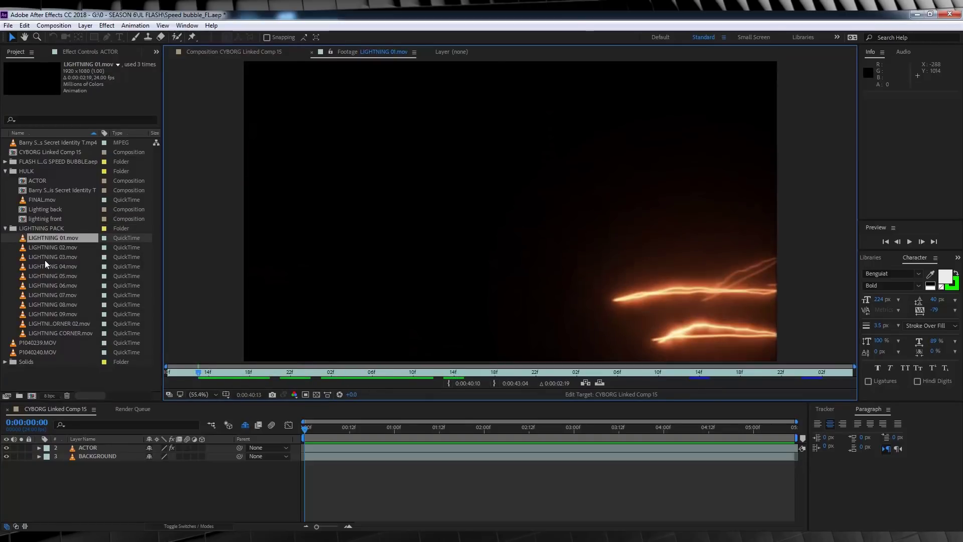
drag(267, 376, 294, 374)
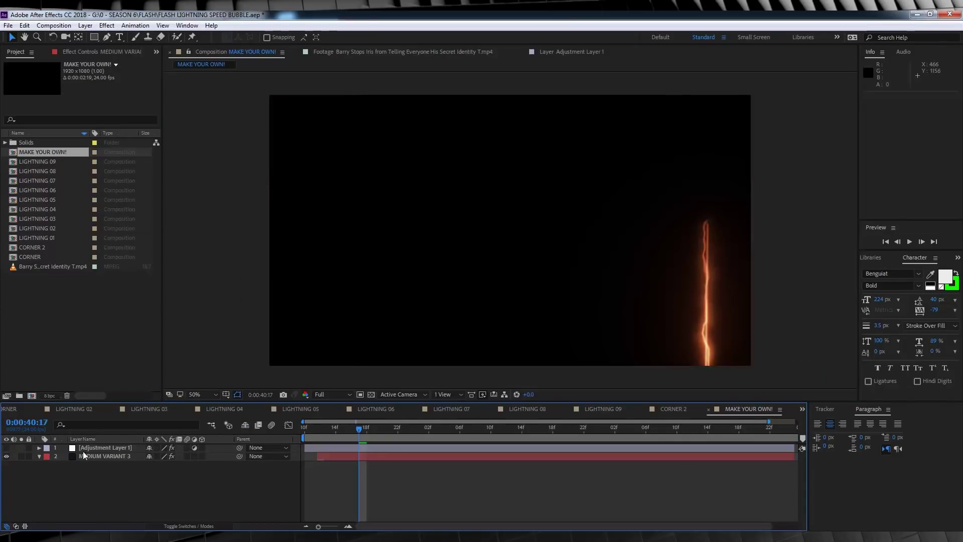
Select the MEDIUM VARIANT 3 layer and show its Saber effect settings
click(83, 455)
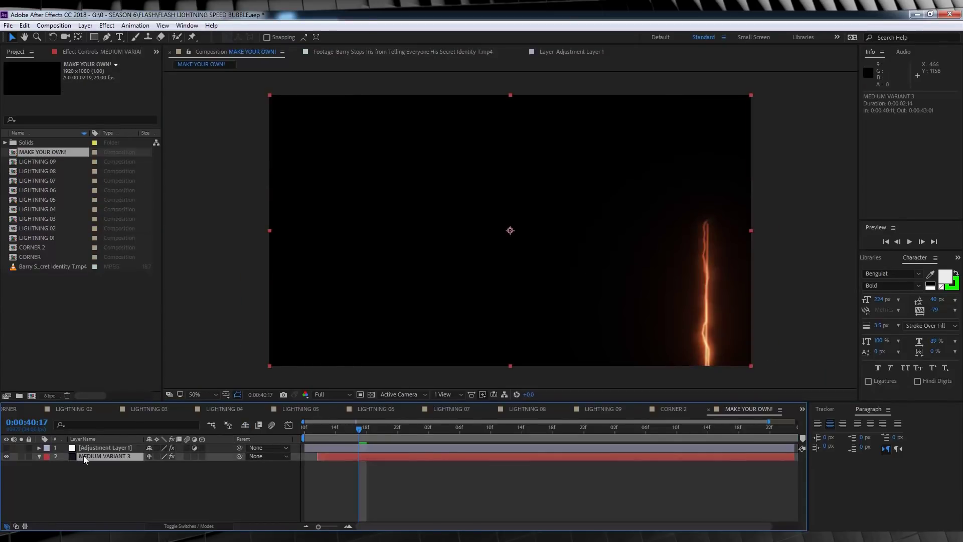
click(104, 52)
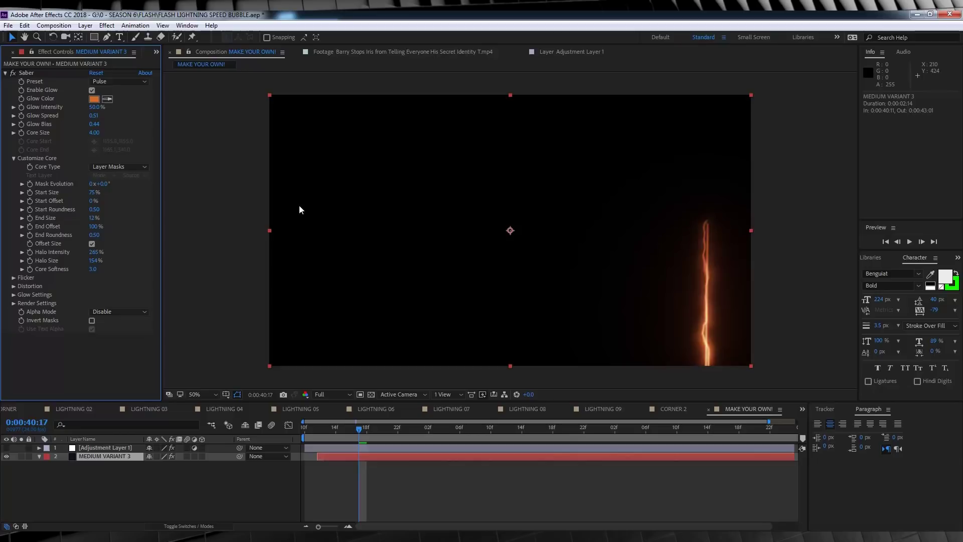
click(106, 38)
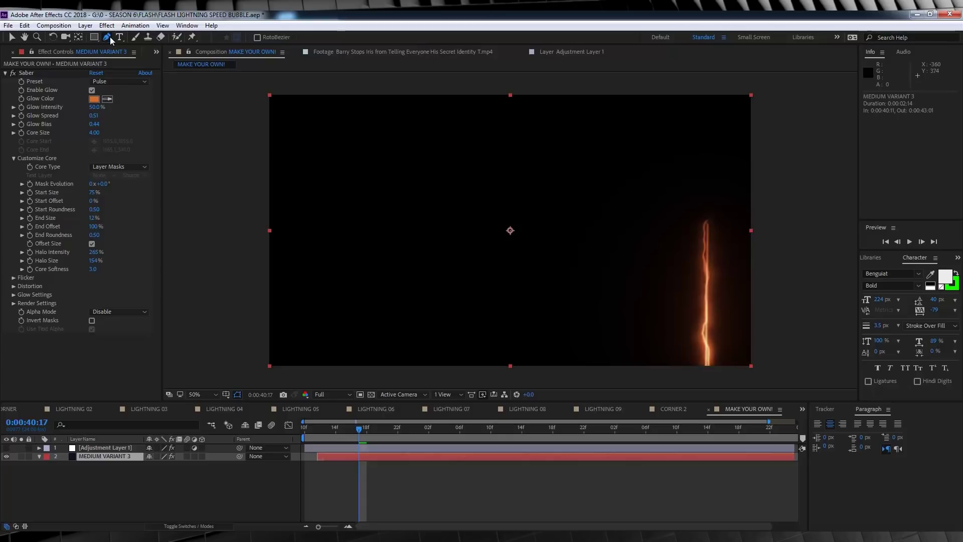
Pen a wavy 16-point mask path from left of the frame to past its right edge
click(180, 236)
click(191, 236)
click(201, 236)
click(210, 235)
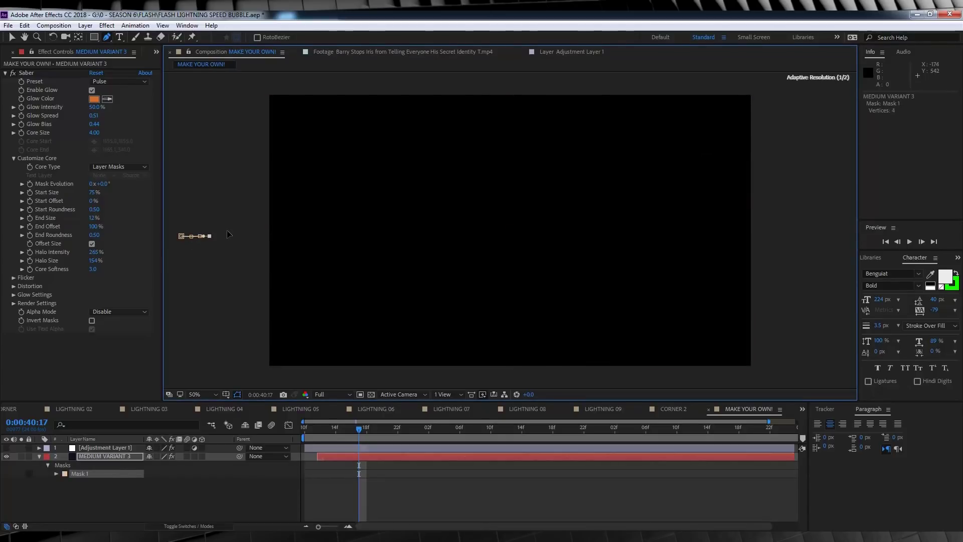
click(270, 227)
click(348, 242)
click(366, 244)
click(420, 251)
click(451, 248)
click(494, 232)
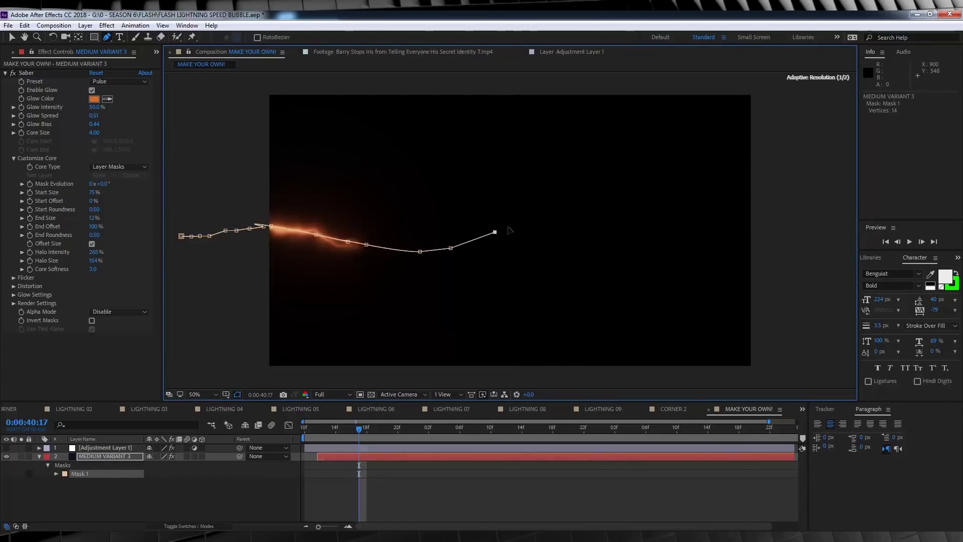
click(572, 219)
click(601, 223)
click(685, 246)
click(711, 253)
click(822, 271)
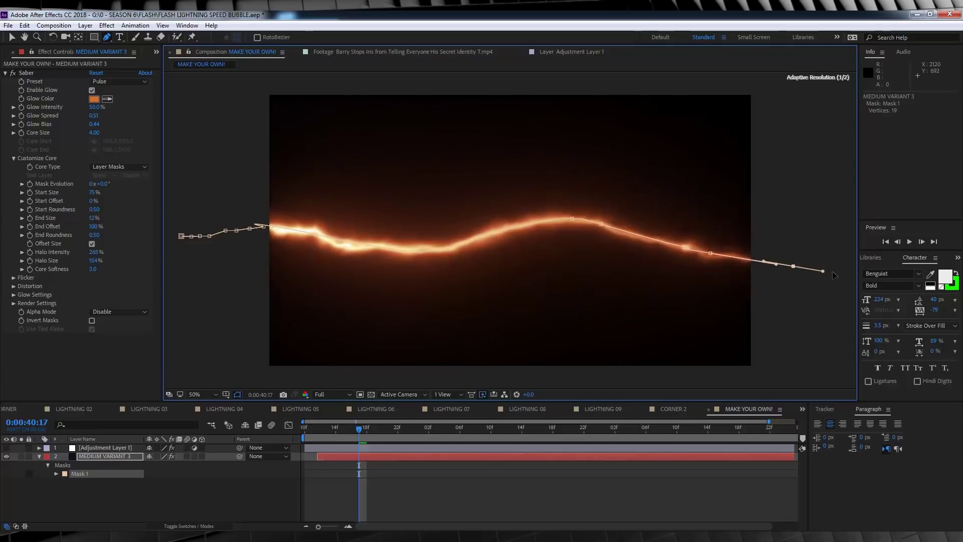
click(851, 254)
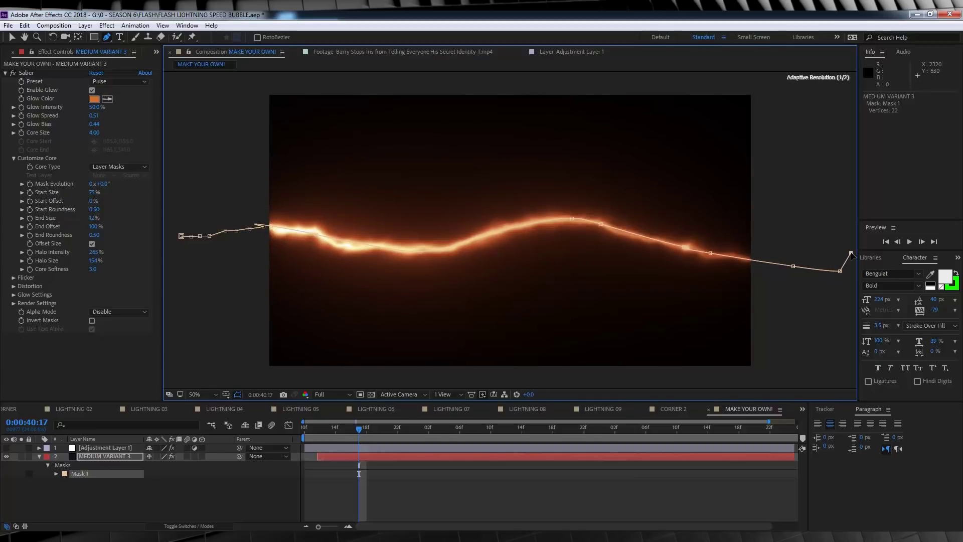
click(210, 498)
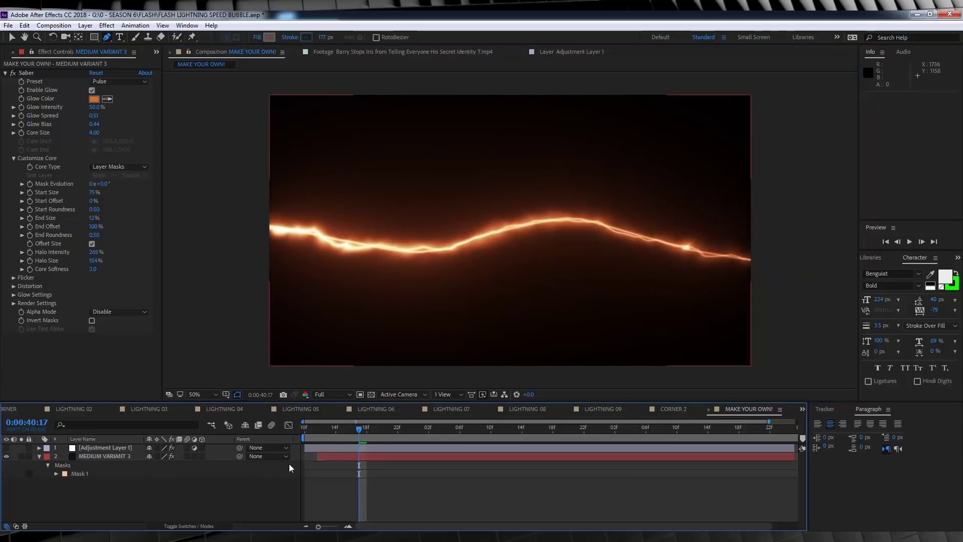
Keyframe Saber Start Offset at 94% on 0:00:40:12 and 0% on 0:00:40:15
key(Home)
click(318, 429)
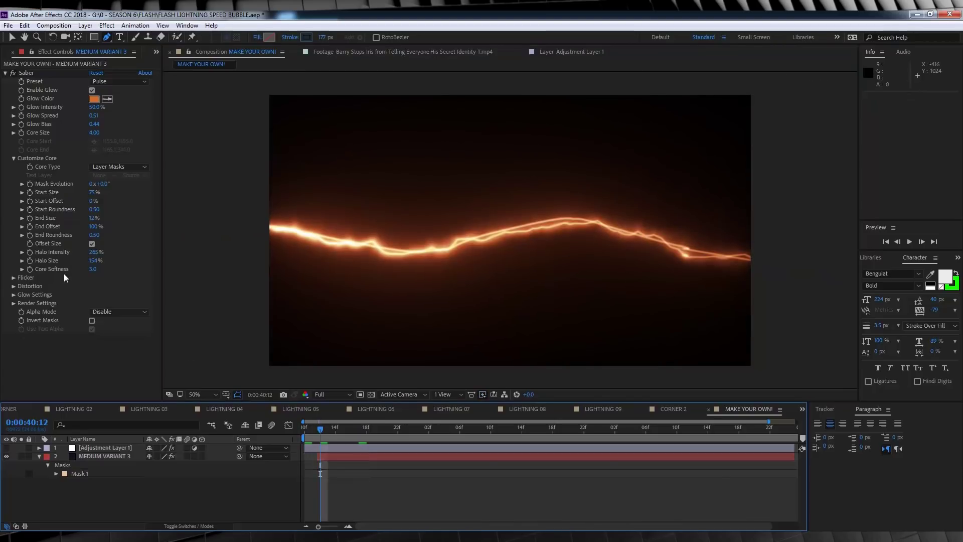
click(28, 200)
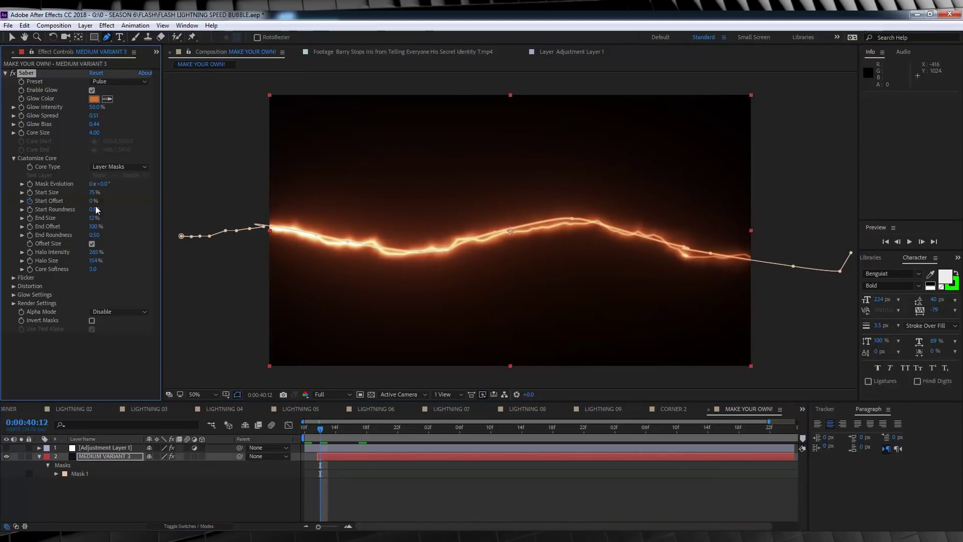
drag(91, 201, 137, 200)
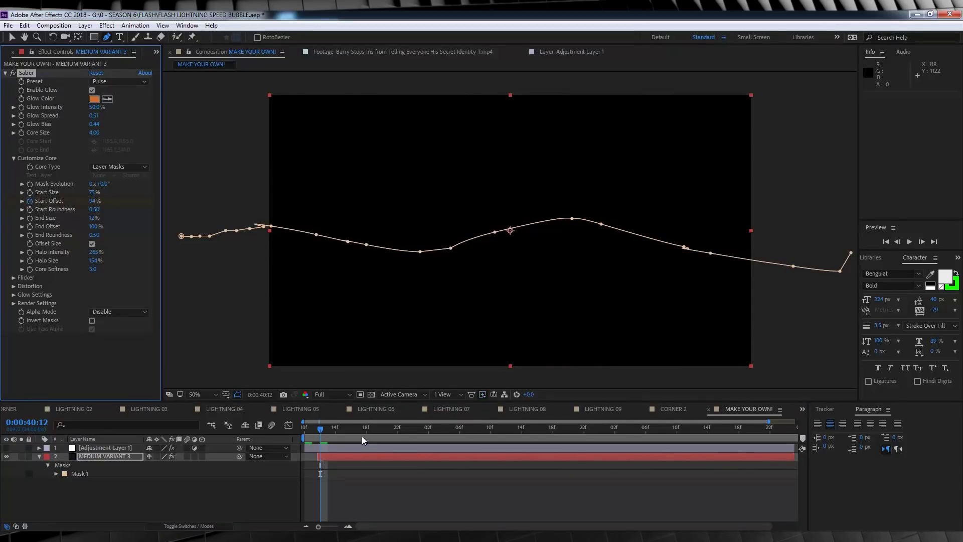
click(342, 428)
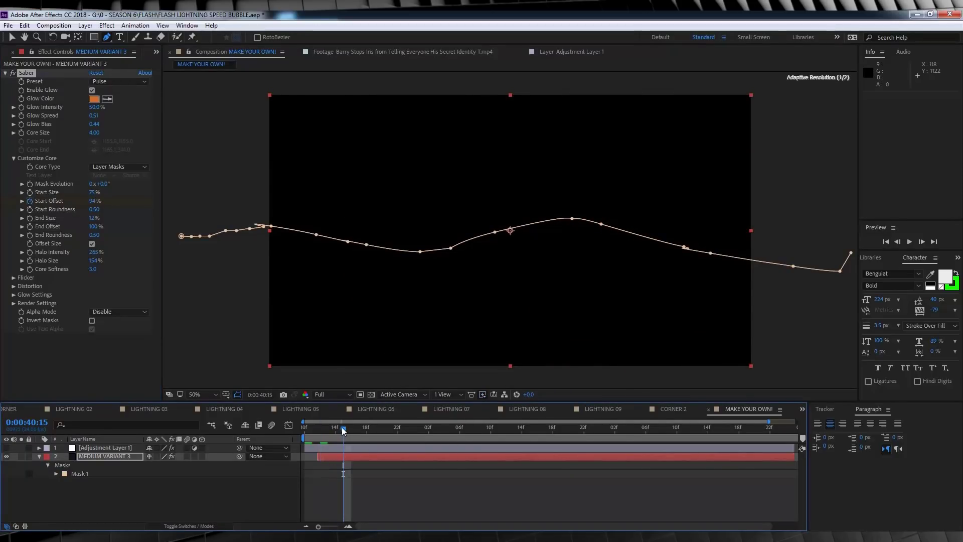
drag(93, 202, 25, 202)
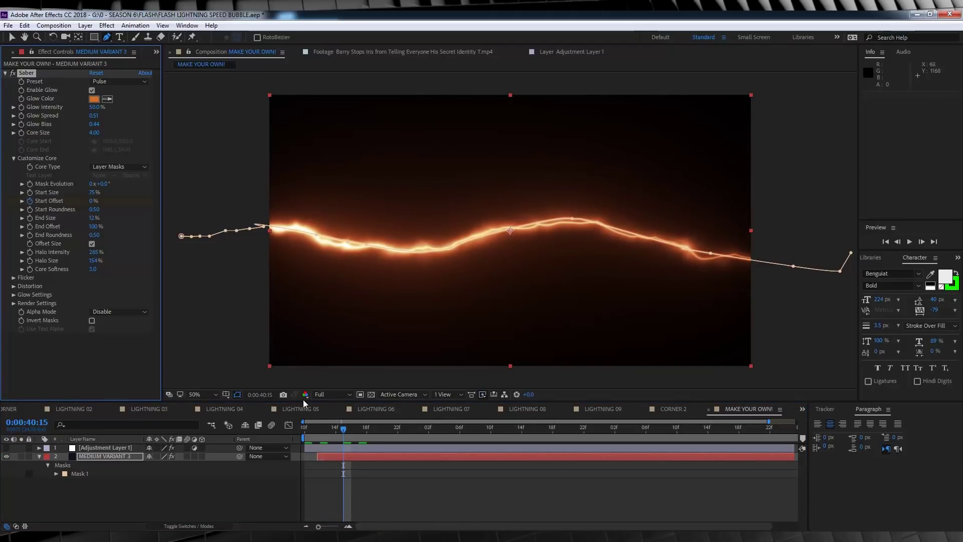
At 0:00:40:14, keyframe Saber End Offset to 0% to hide the bolt
key(u)
click(336, 430)
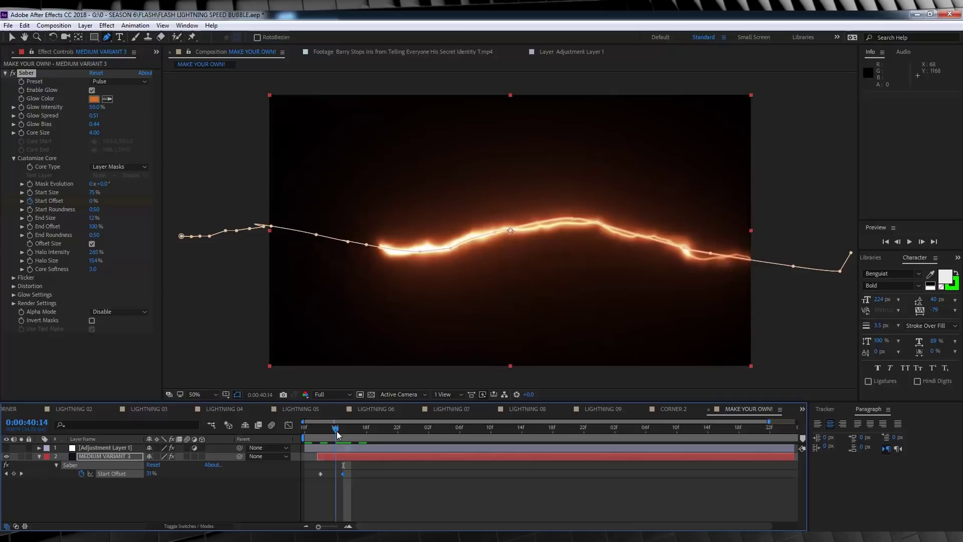
click(28, 227)
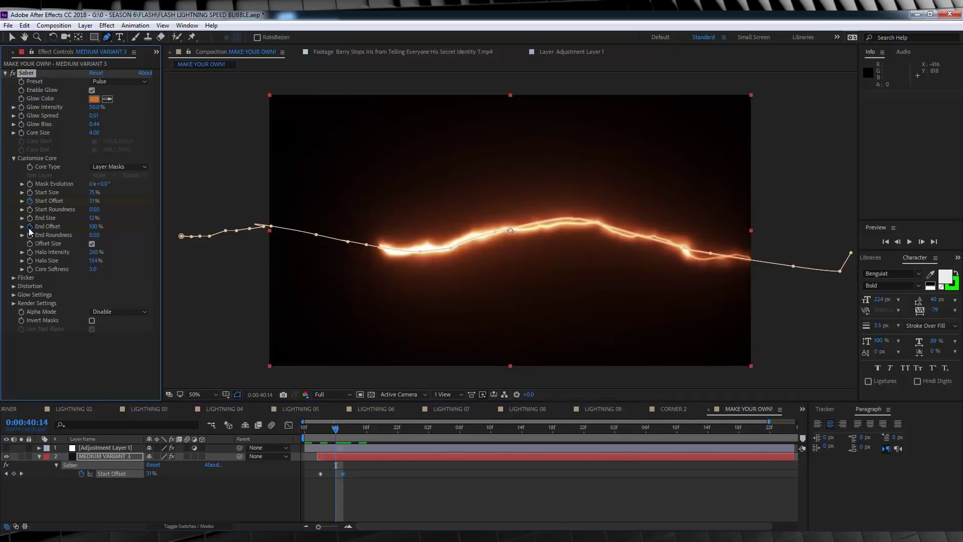
drag(335, 439, 376, 434)
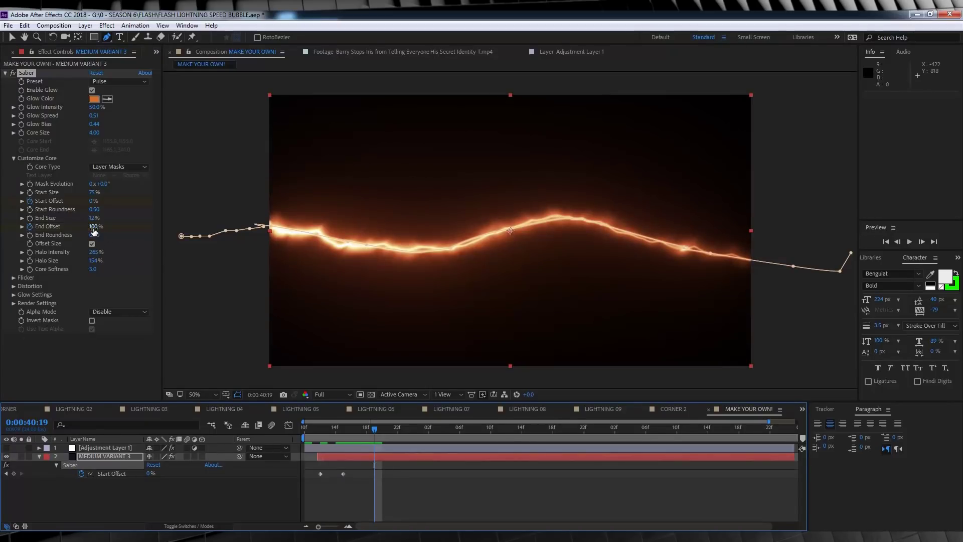
click(116, 227)
drag(120, 229, 76, 230)
Preview the bolt animation from the start
click(303, 428)
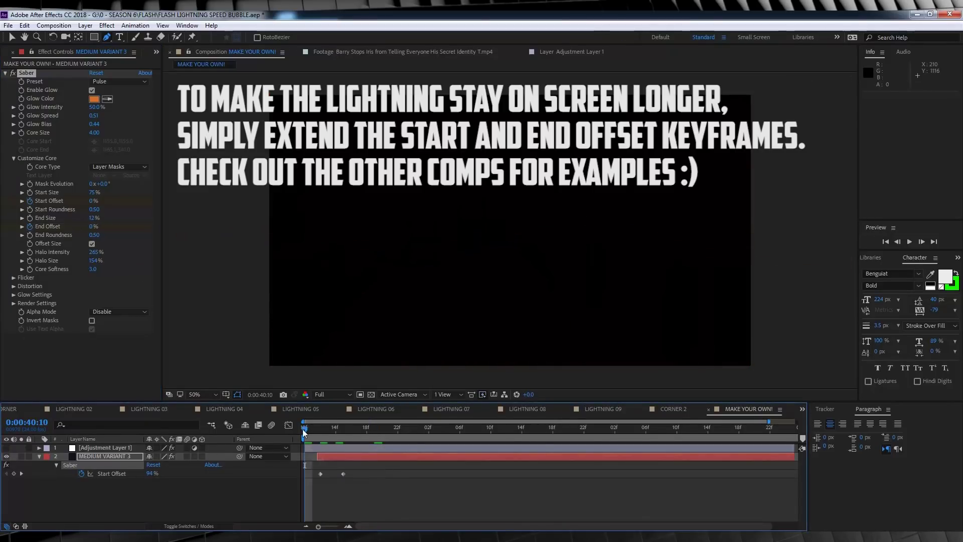
click(254, 484)
key(space)
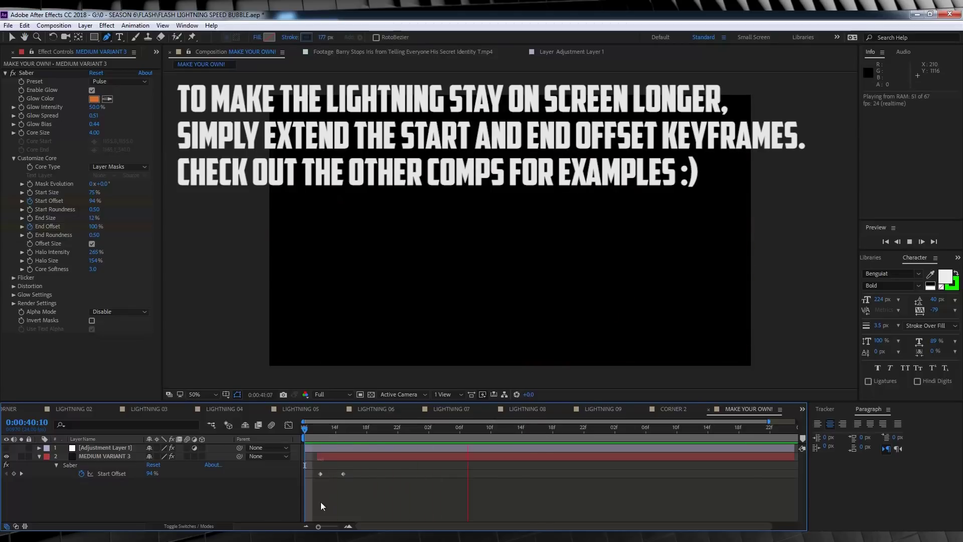
key(space)
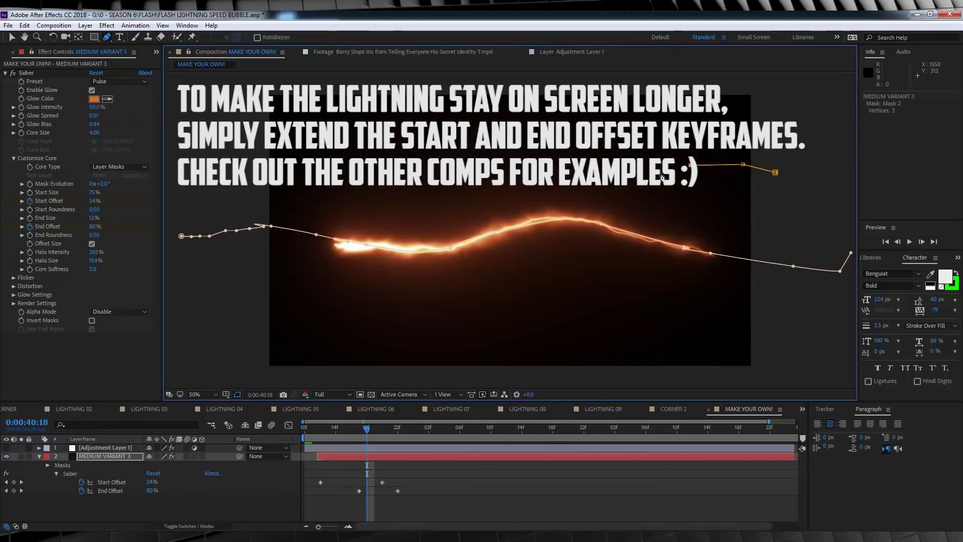
Draw a three-point second bolt path and scrub through both bolts animating
click(520, 178)
click(476, 194)
click(432, 206)
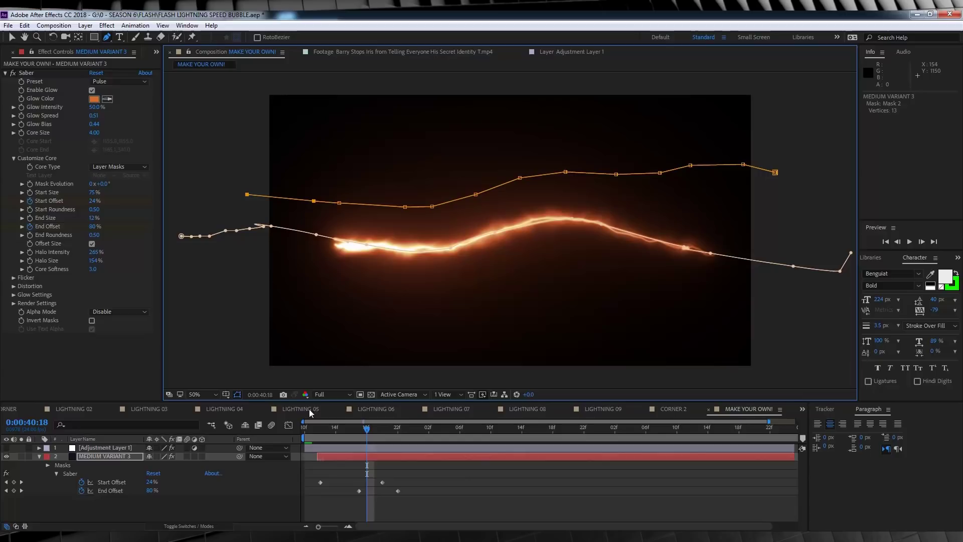
click(218, 513)
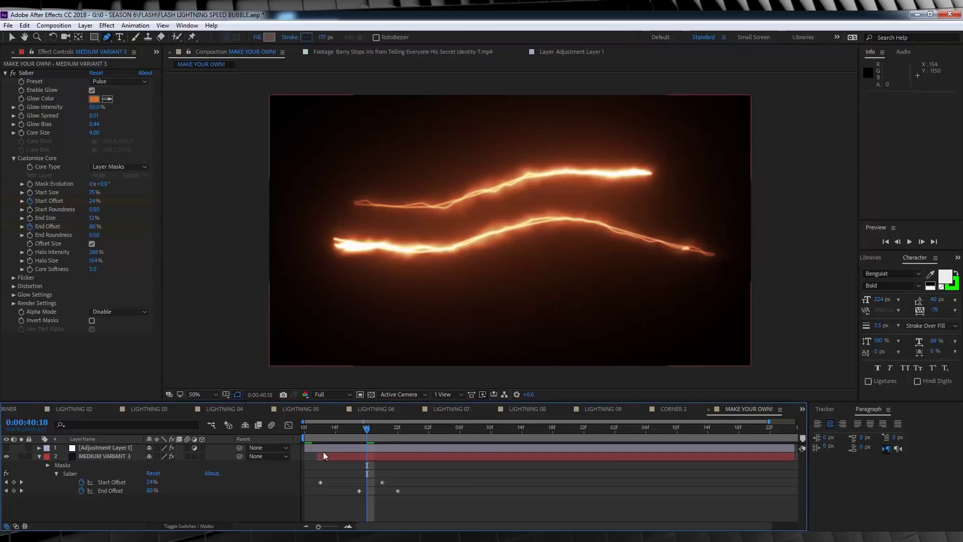
click(306, 429)
drag(329, 426, 394, 432)
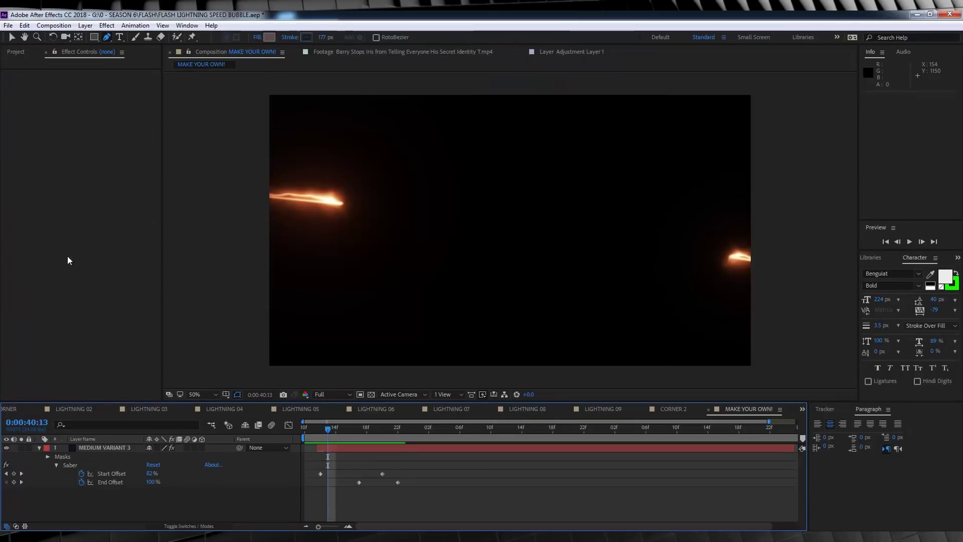
Add a new adjustment layer above the bolts
click(83, 25)
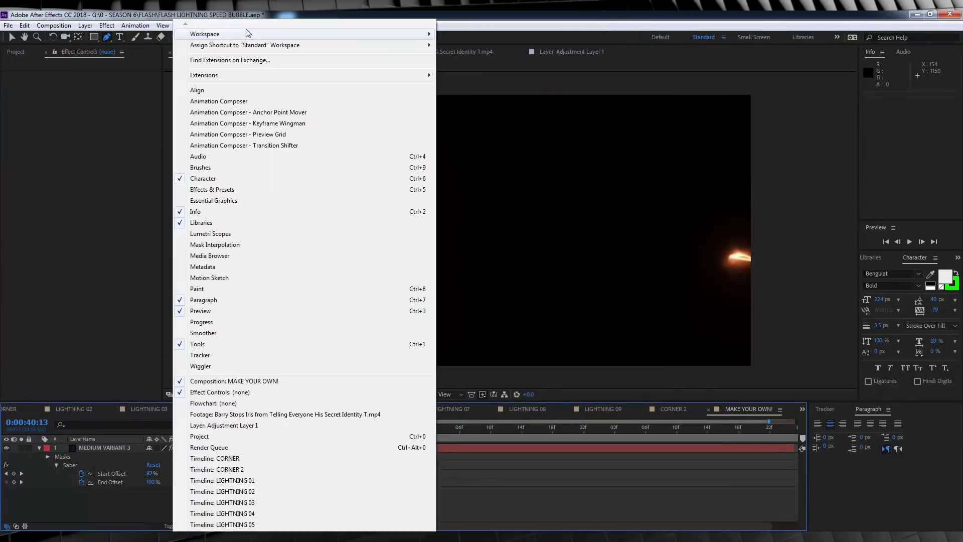
mouse_move(97, 40)
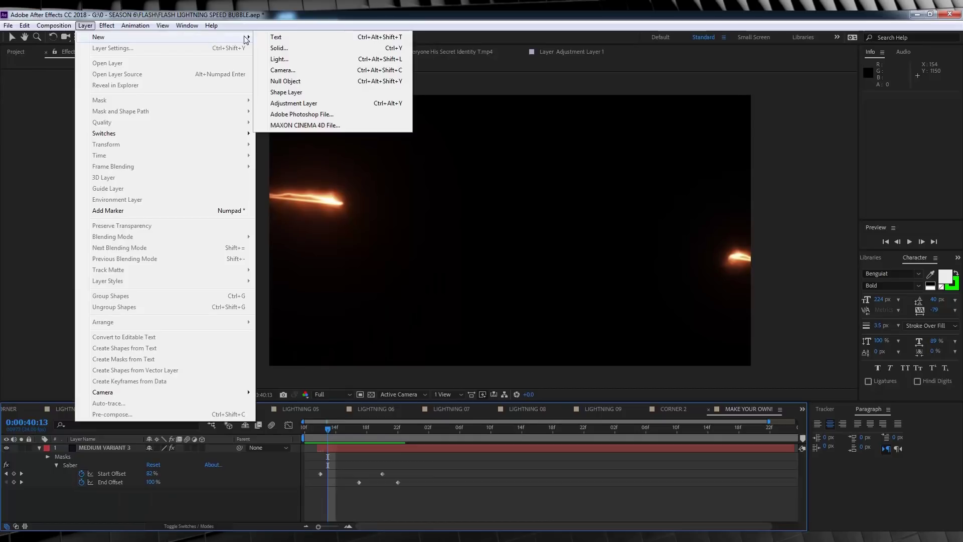
click(281, 101)
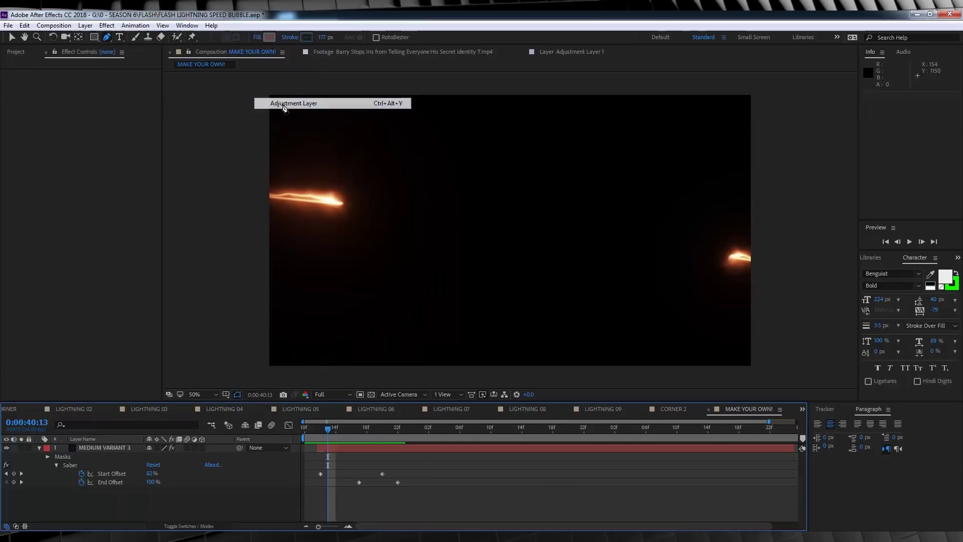
Apply Turbulent Displace to the adjustment layer with Amount 34 and Size 36
click(108, 26)
mouse_move(146, 127)
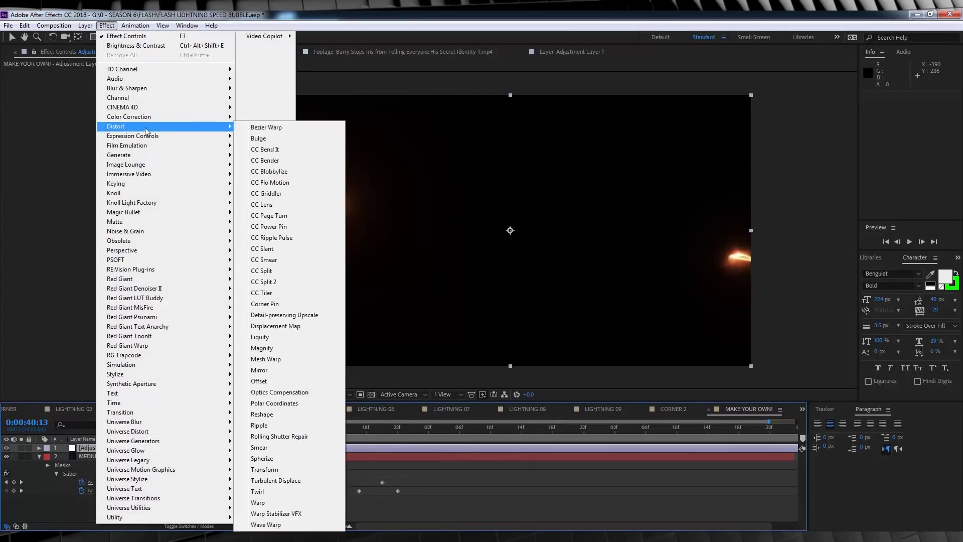
click(279, 481)
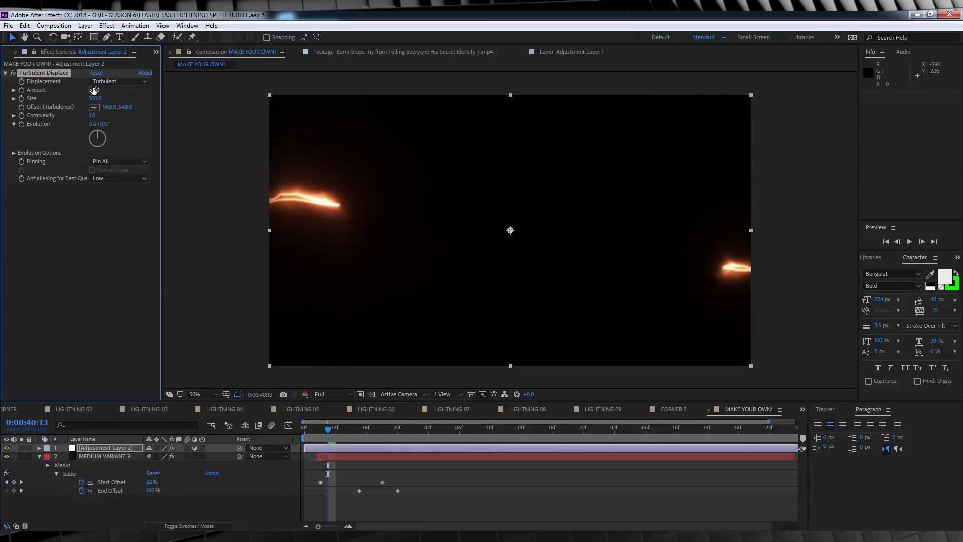
key(Return)
key(Page_Down)
key(Page_Down)
key(Page_Down)
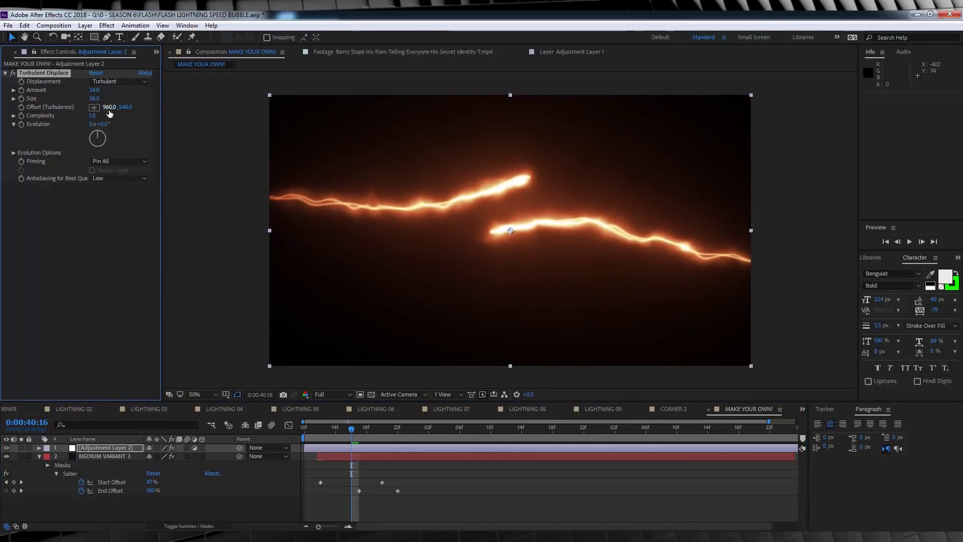
Keyframe Evolution from 0 at the first frame to 2 revolutions at the last
click(305, 429)
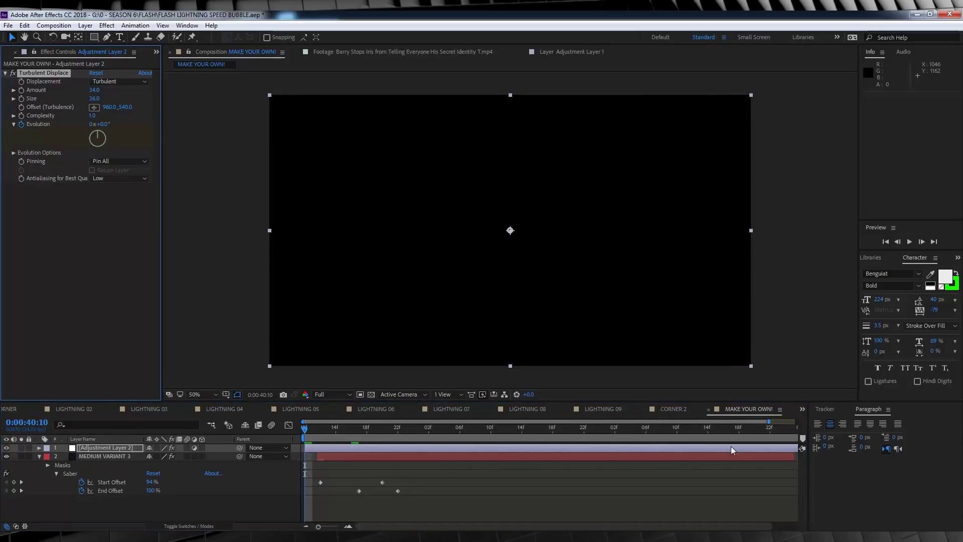
click(793, 427)
click(90, 124)
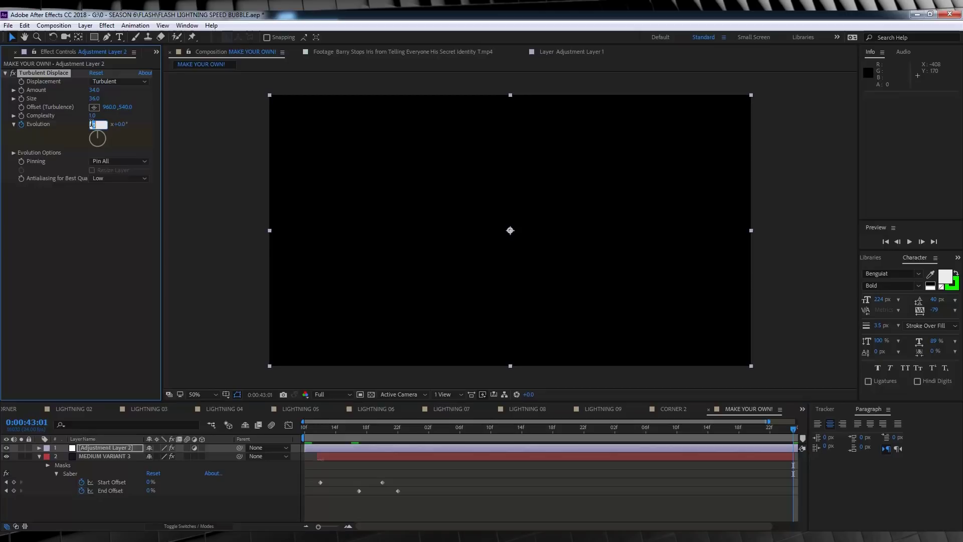
key(Return)
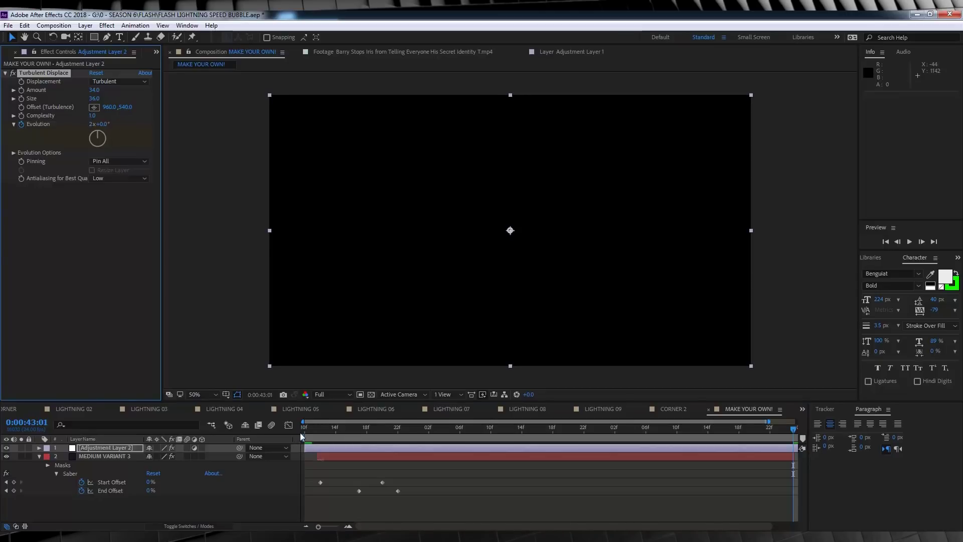
Preview the warped bolts, then add LIGHTNING 01.mov to CYBORG Linked Comp 15
click(305, 428)
key(space)
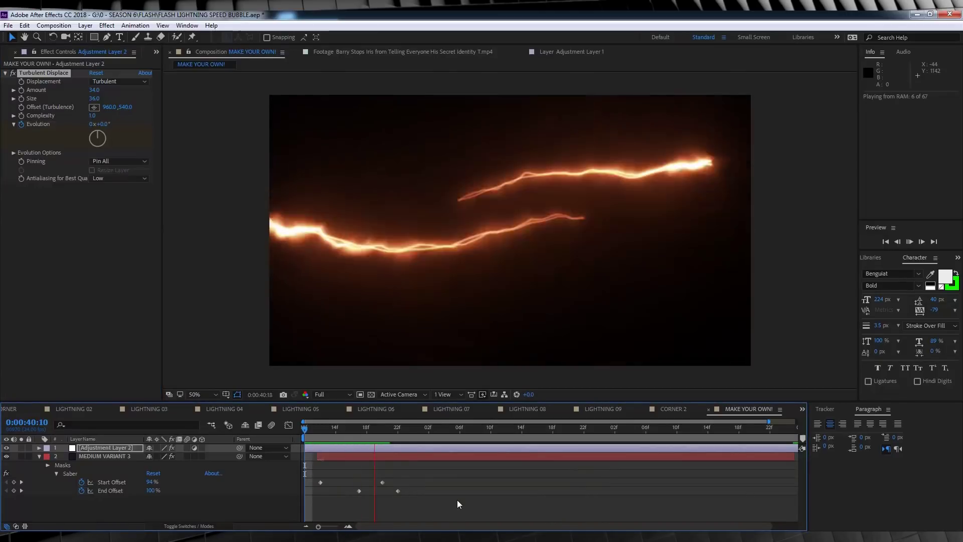
drag(309, 435, 390, 437)
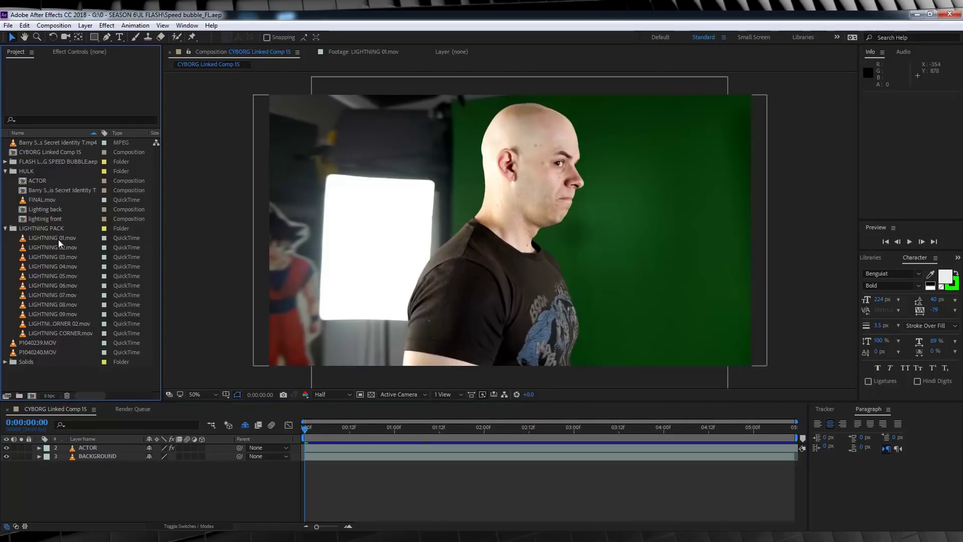
drag(58, 239, 93, 444)
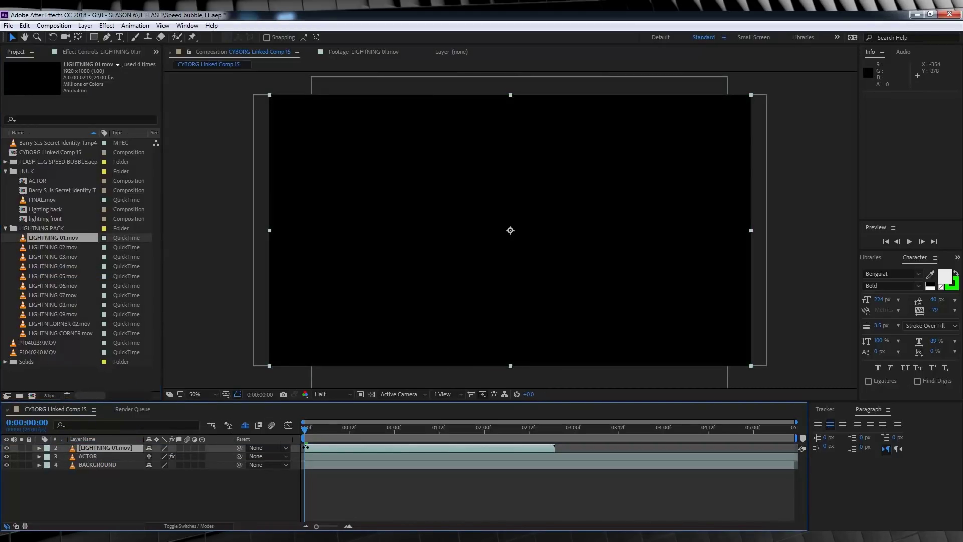
Set LIGHTNING 01 to Screen mode and start it two frames earlier
click(196, 526)
click(158, 447)
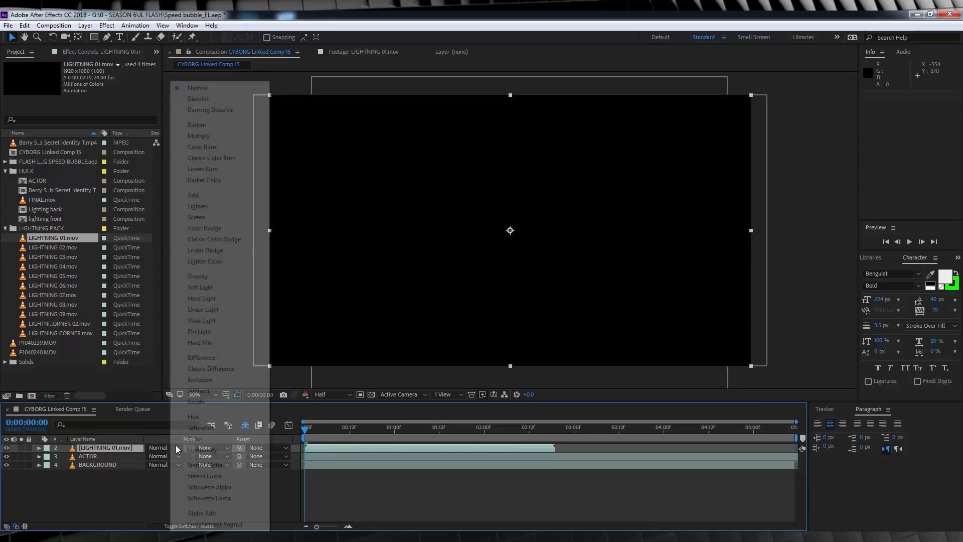
click(197, 217)
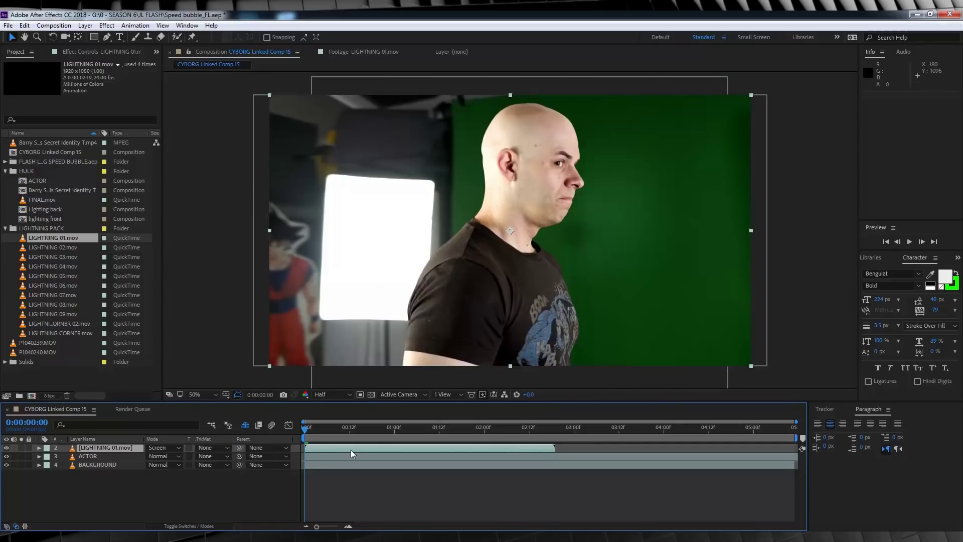
drag(351, 449, 346, 428)
Add LIGHTNING 03 at the current time in Screen mode
click(59, 247)
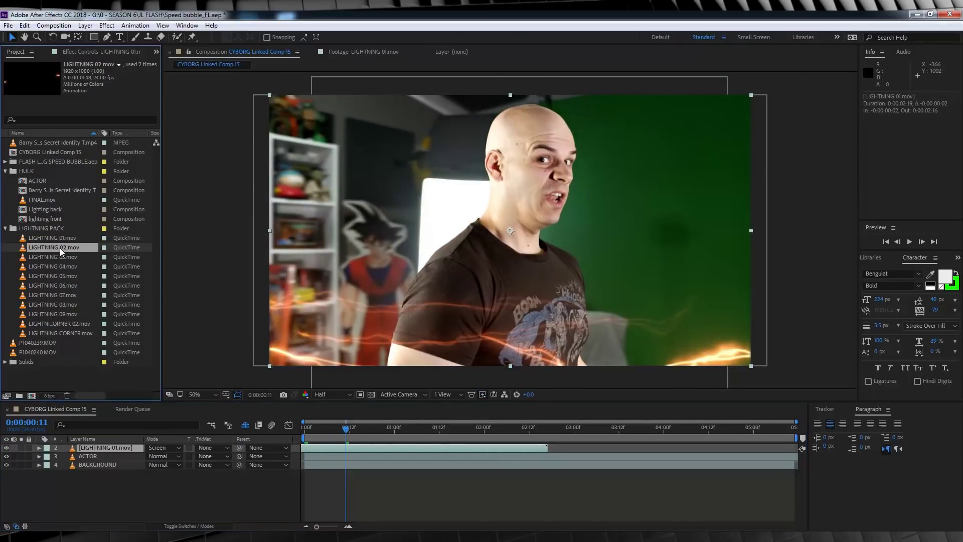
click(55, 256)
drag(55, 257, 480, 432)
click(163, 456)
click(201, 147)
Preview LIGHTNING 04 and 06 and add both clips as layers
double_click(54, 267)
key(ctrl+slash)
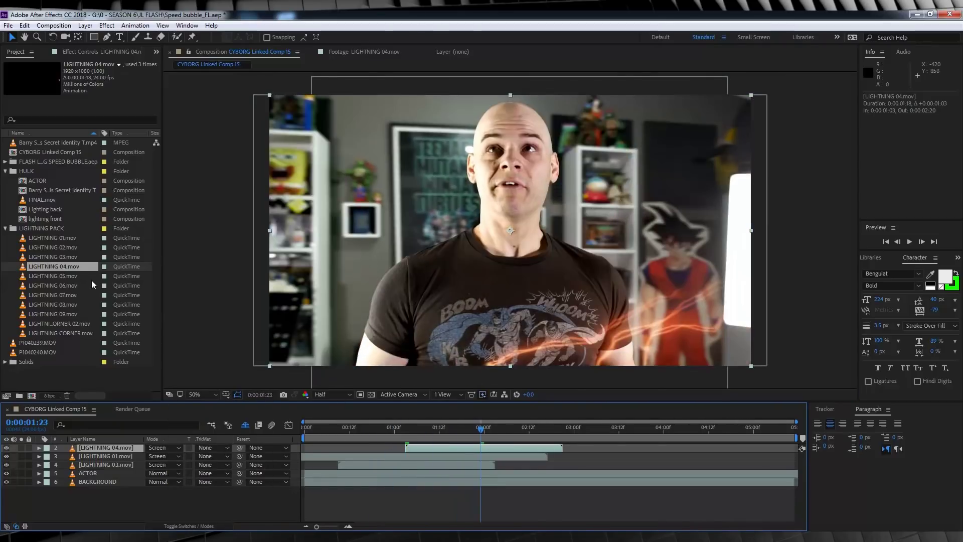
double_click(54, 285)
drag(54, 285, 123, 448)
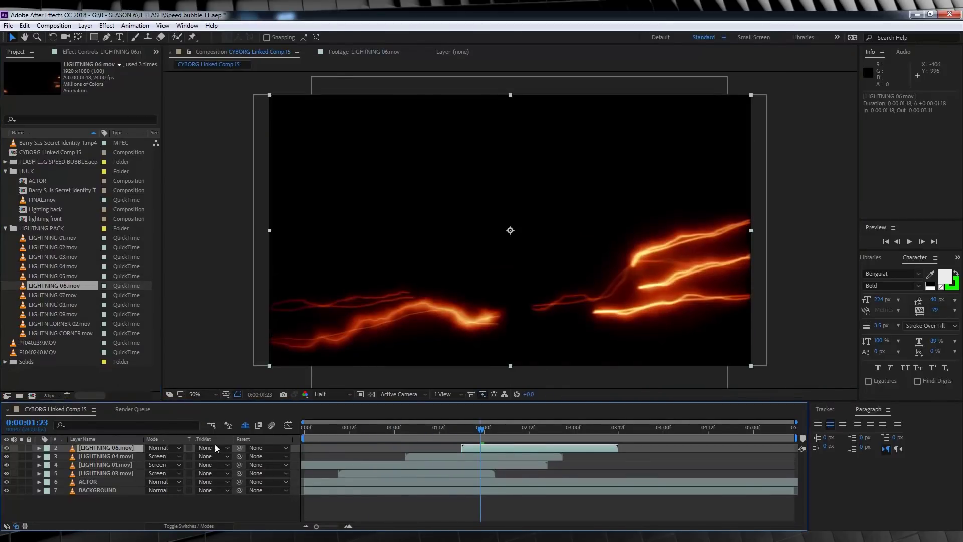
Add LIGHTNING 07 at 02:15 in Screen mode, 10 frames later, and LIGHTNING 09 at 03:00
drag(481, 429, 540, 429)
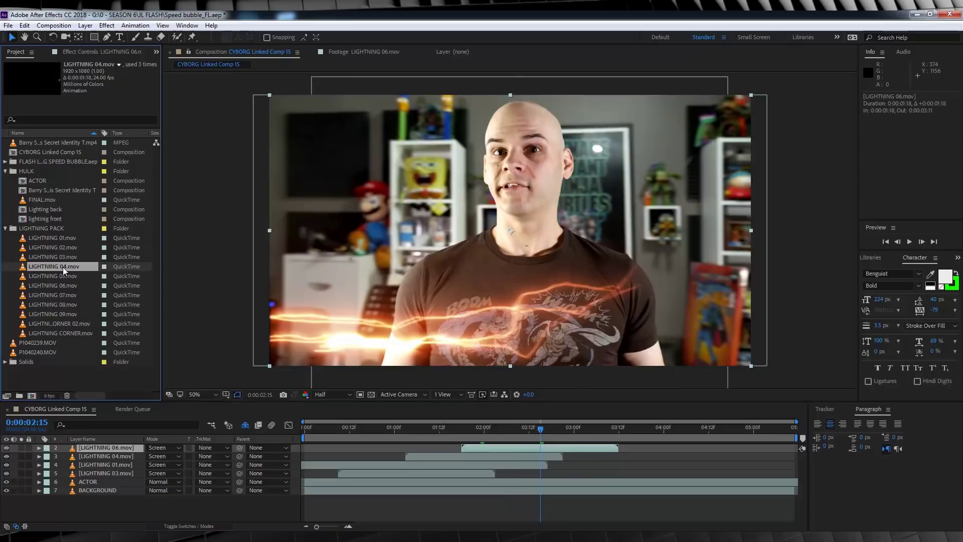
double_click(53, 295)
drag(53, 295, 128, 448)
drag(671, 455, 711, 455)
click(164, 448)
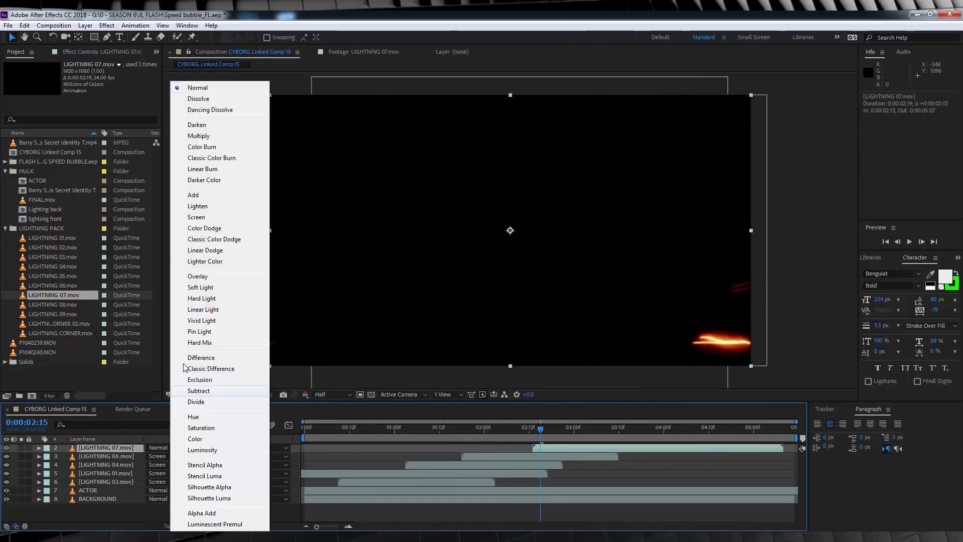
click(211, 230)
drag(549, 430, 573, 430)
drag(68, 315, 585, 450)
Set LIGHTNING 09 to Screen and add another Screen-blended LIGHTNING 01 copy on top
click(163, 447)
click(254, 222)
drag(53, 238, 675, 429)
click(53, 26)
click(170, 447)
click(253, 222)
Add LIGHTNING 03 at 04:03, rotated to -4°, in Screen mode
click(64, 257)
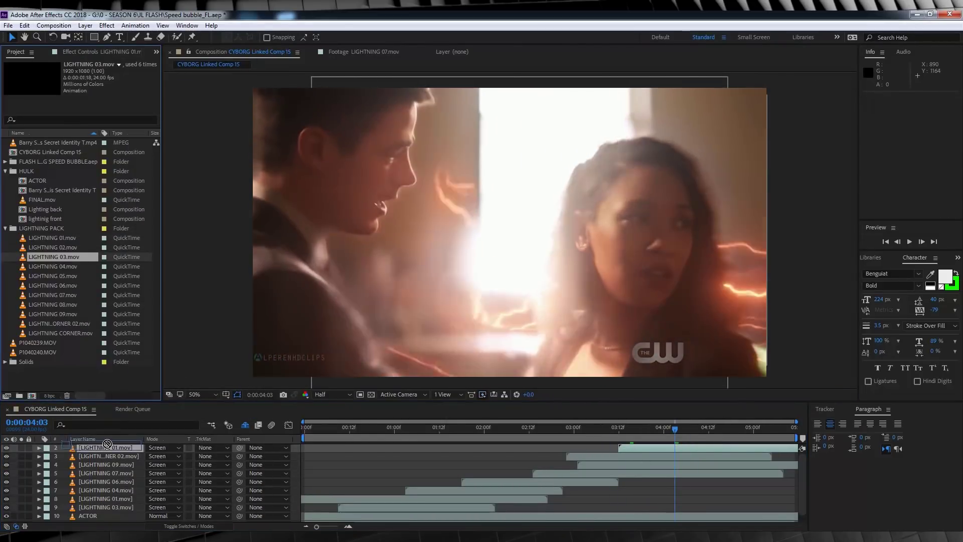
drag(64, 256, 649, 456)
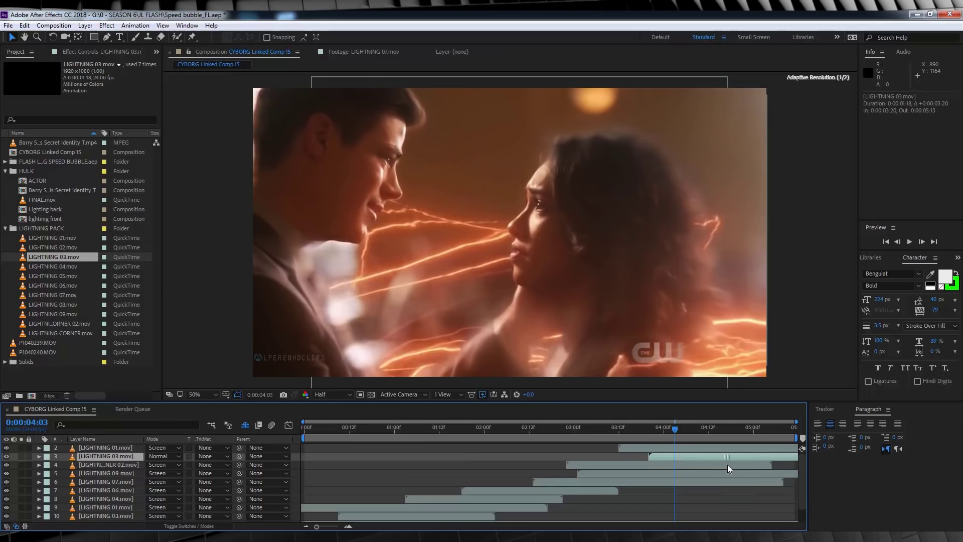
key(r)
key(space)
drag(162, 465, 158, 465)
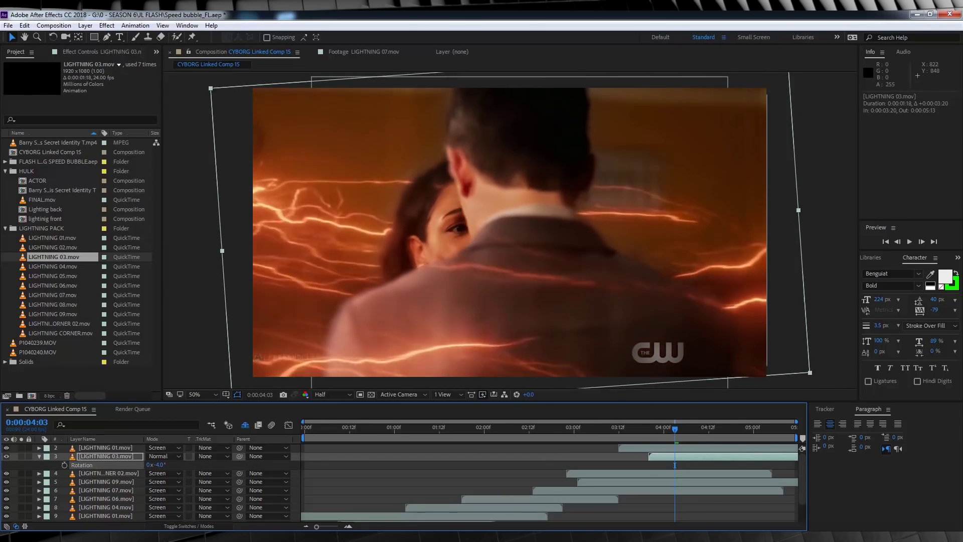
click(163, 456)
click(206, 146)
Add LIGHTNING 04 as the top layer in Screen mode
drag(60, 266, 728, 447)
click(166, 447)
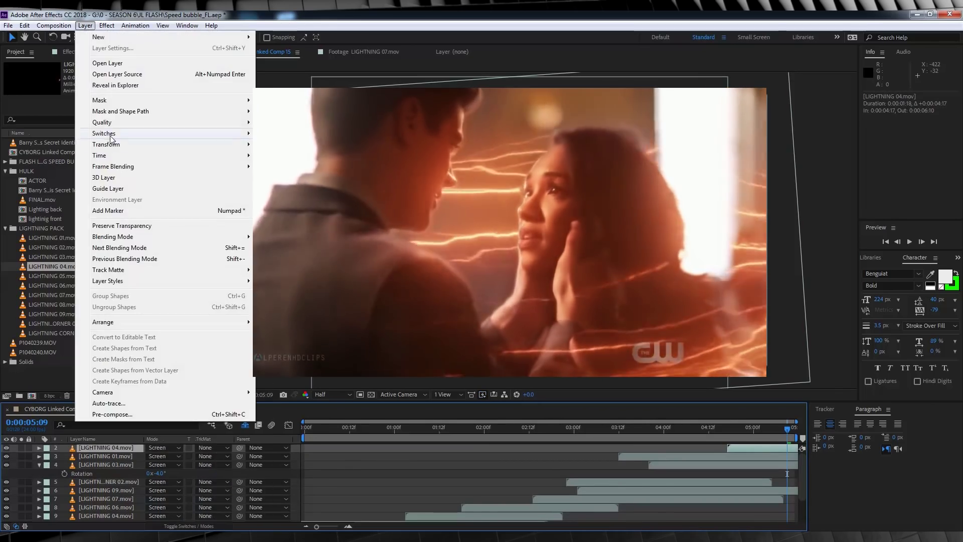
click(205, 147)
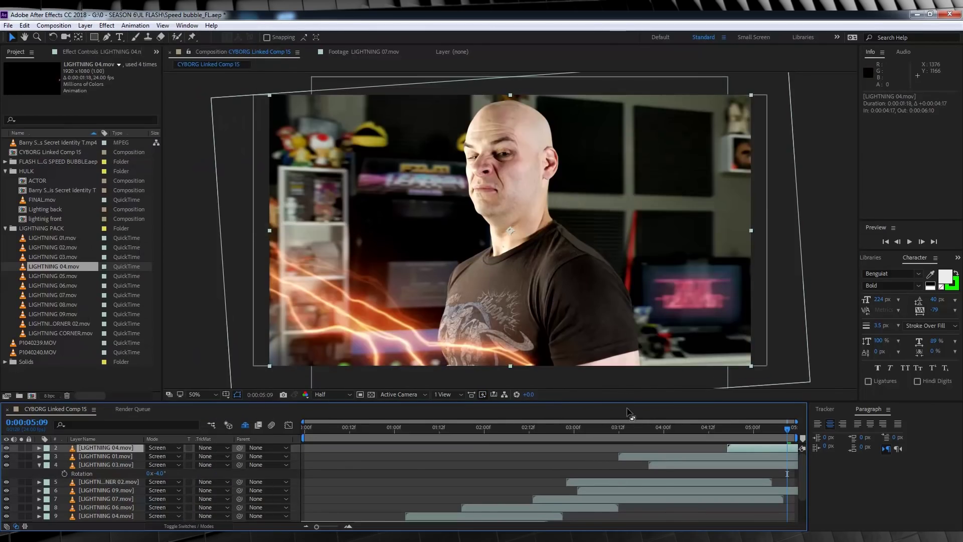
Preview the composition from the start, then select all layers
click(306, 428)
key(space)
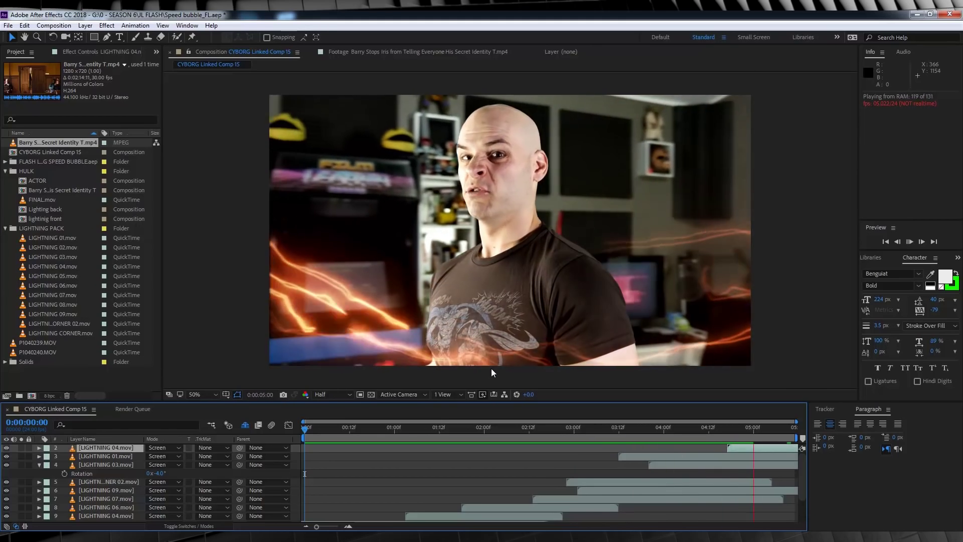
key(space)
key(ctrl+a)
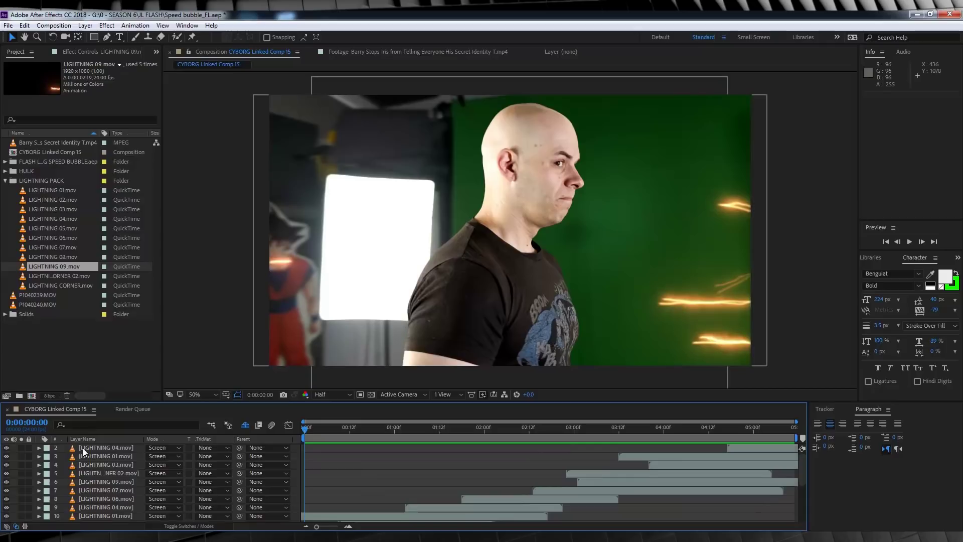
Pre-compose the lightning layers above the actor as FRONT, blended in Screen mode
click(94, 450)
scroll(95, 456, down, 2)
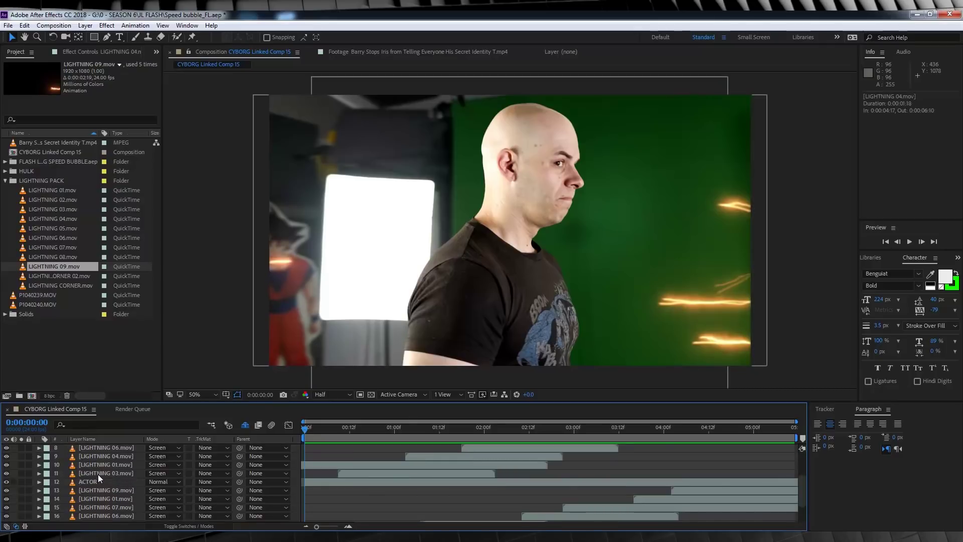
shift+click(98, 474)
right_click(103, 465)
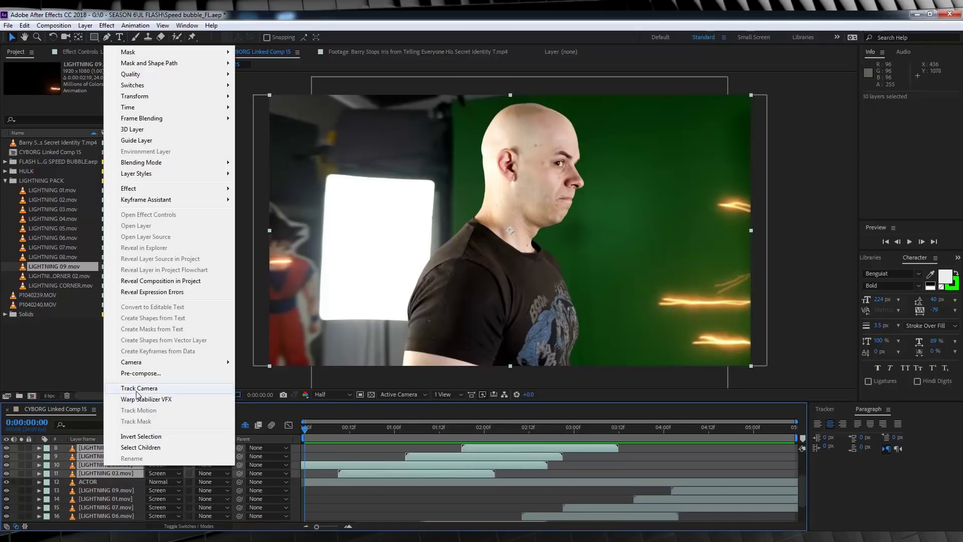
click(140, 374)
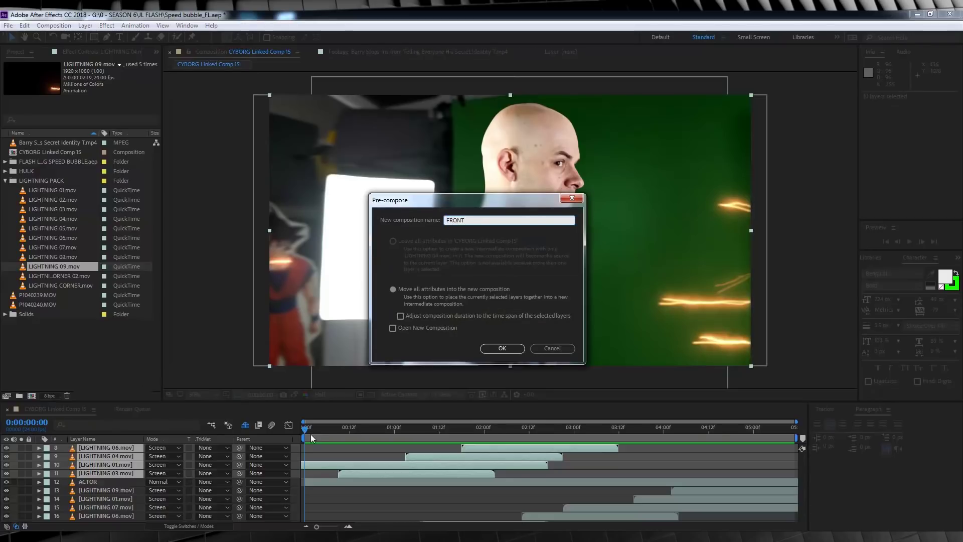
click(495, 350)
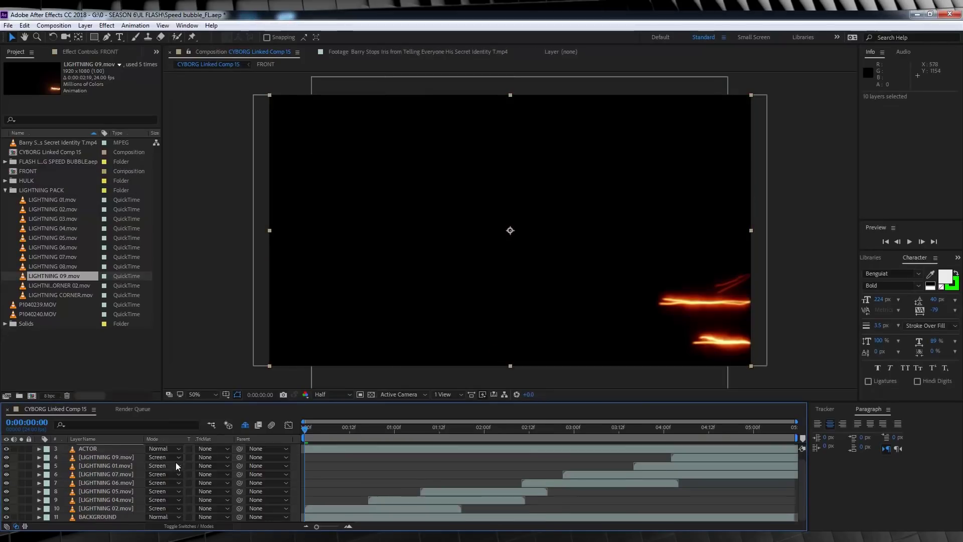
click(180, 447)
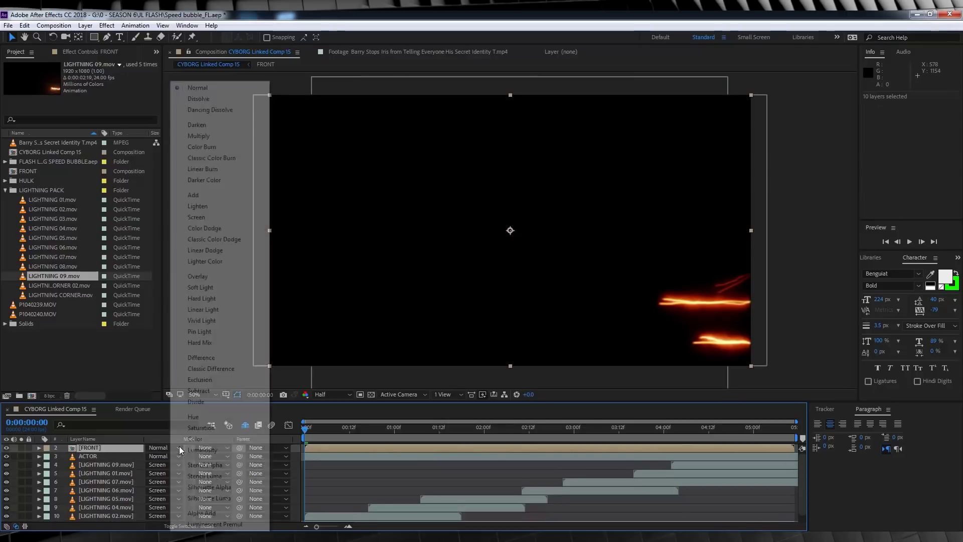
click(200, 216)
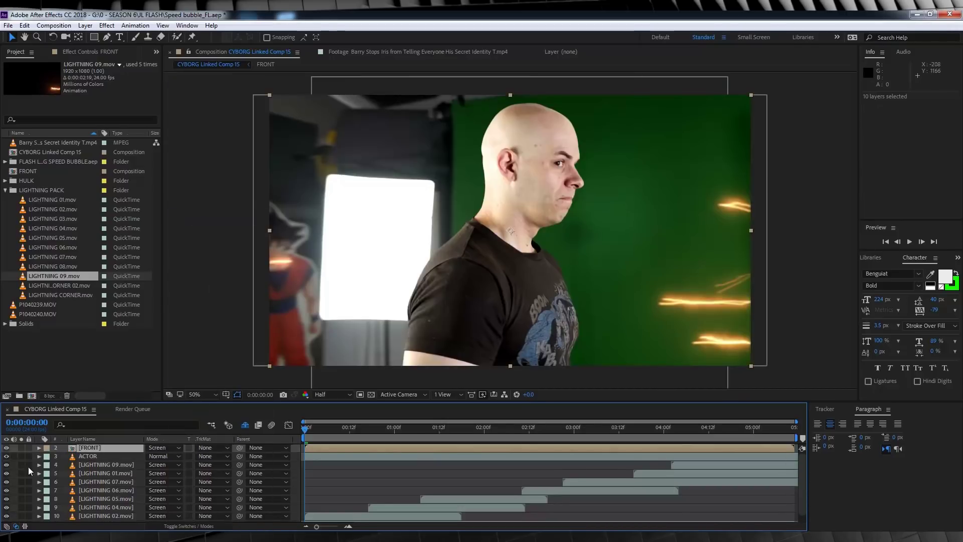
Pre-compose the lightning layers below the actor as BACK, blended in Screen mode
click(89, 465)
scroll(96, 486, down, 1)
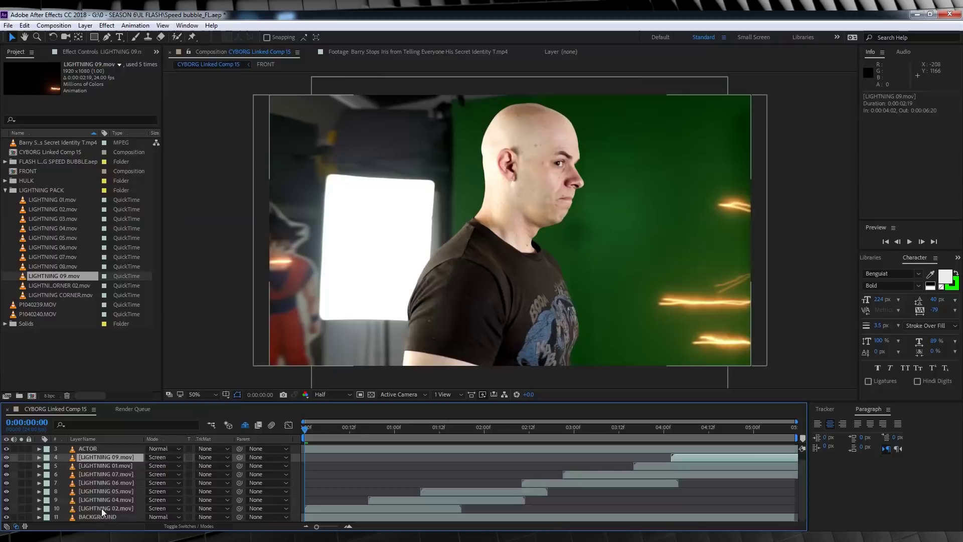
shift+click(101, 507)
right_click(110, 468)
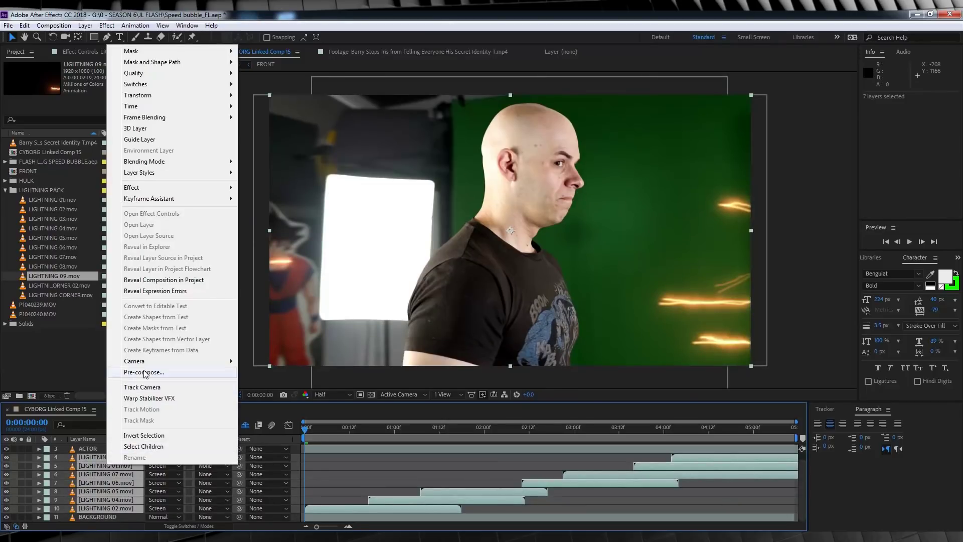
click(144, 372)
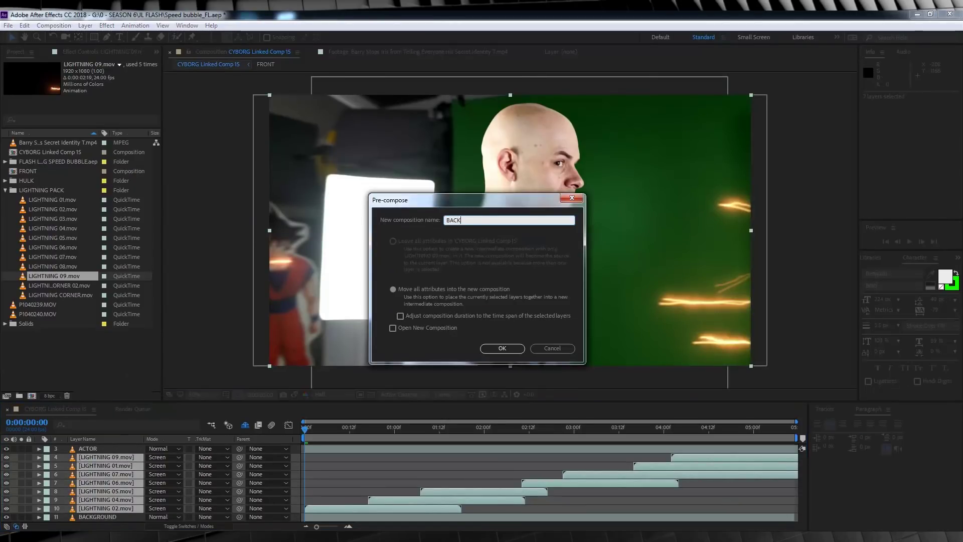
click(507, 348)
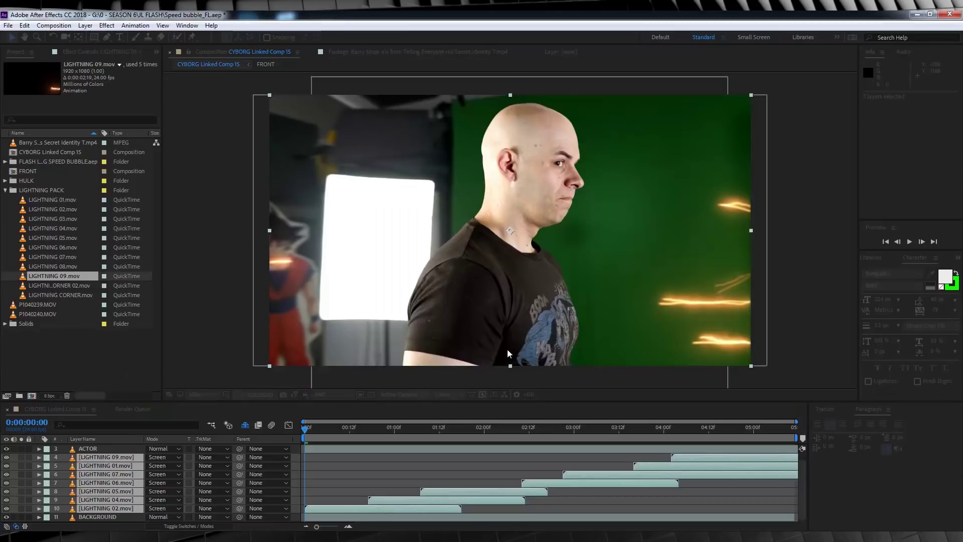
click(176, 465)
click(199, 146)
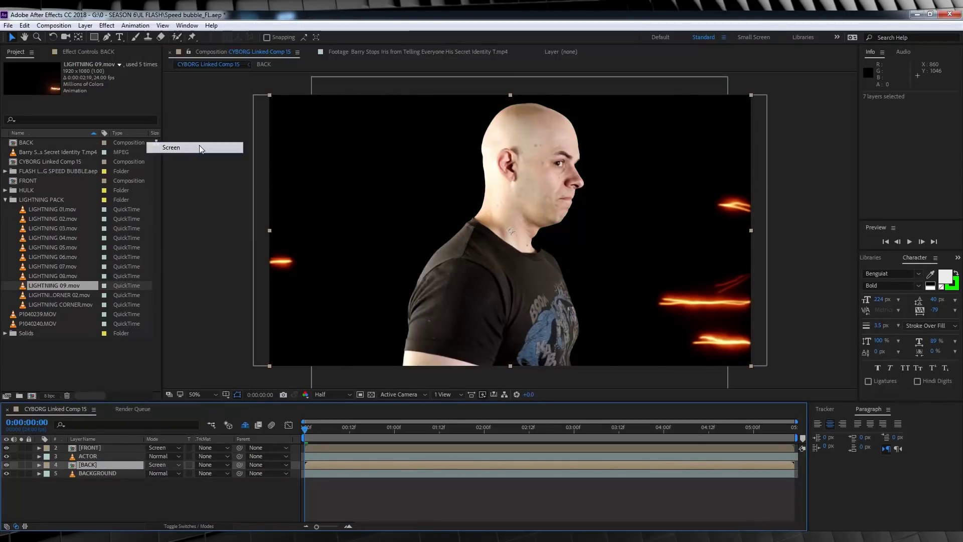
Duplicate the FRONT and BACK lightning layers at the 1-second mark to brighten the lightning
click(84, 450)
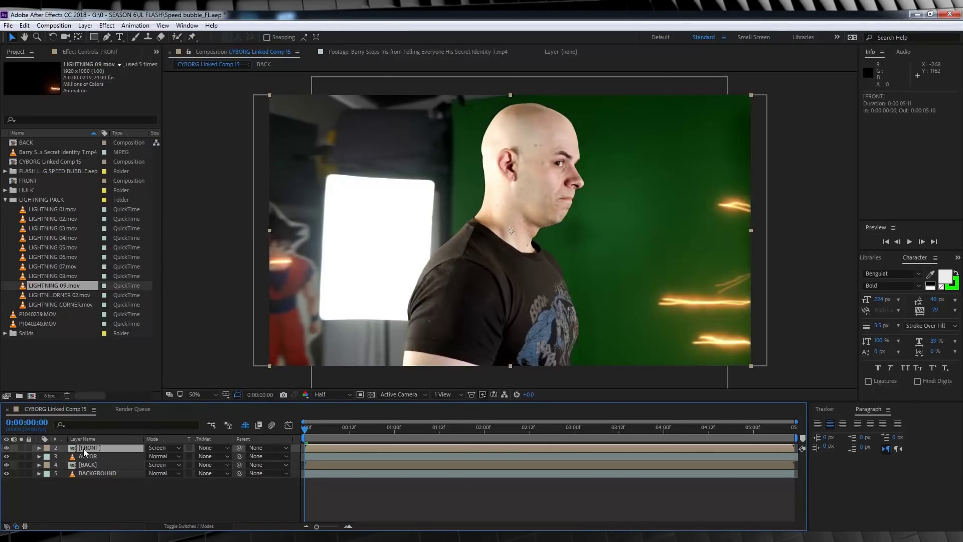
drag(369, 427, 394, 428)
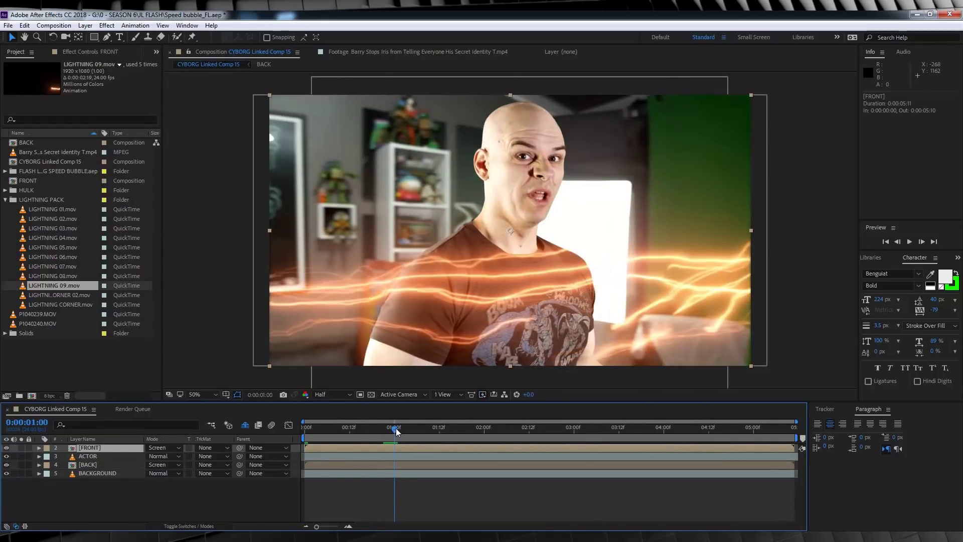
key(ctrl+d)
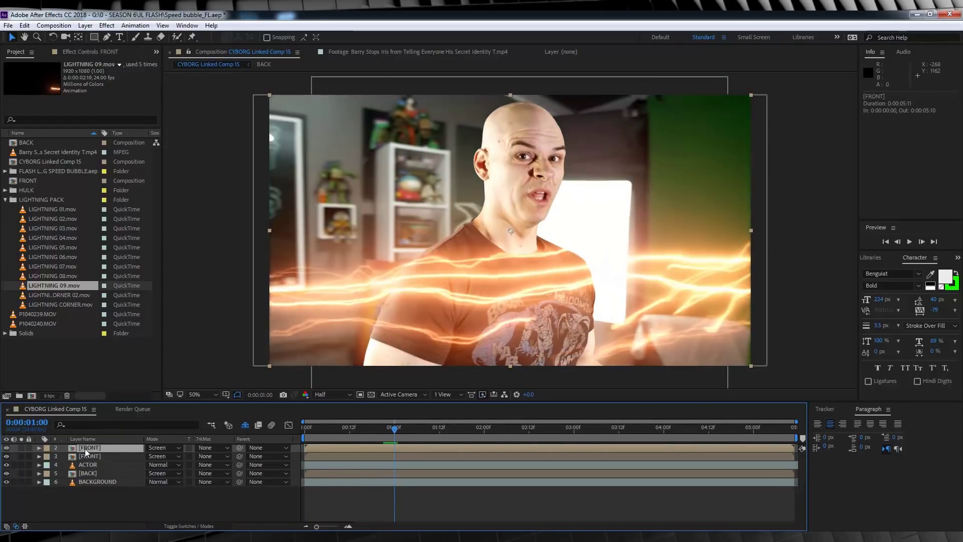
drag(402, 427, 419, 431)
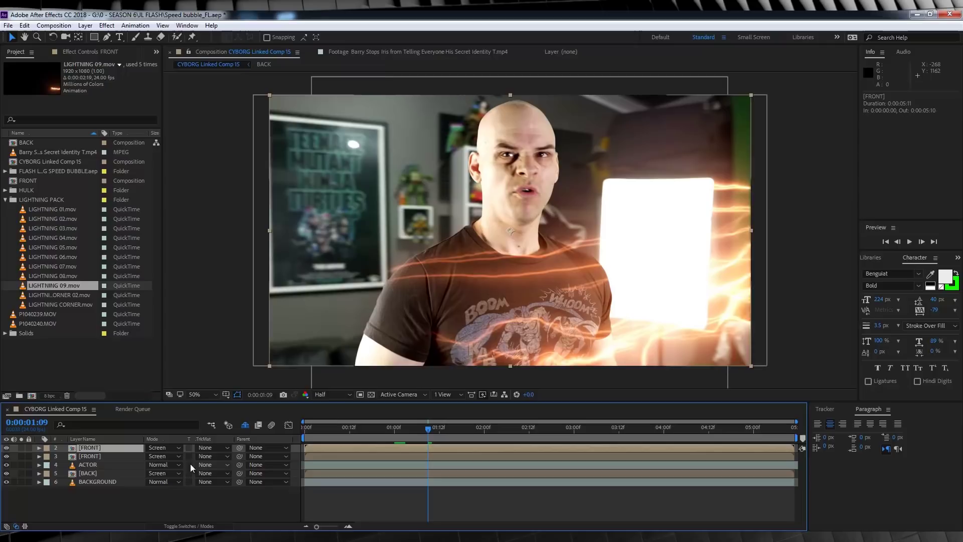
click(91, 474)
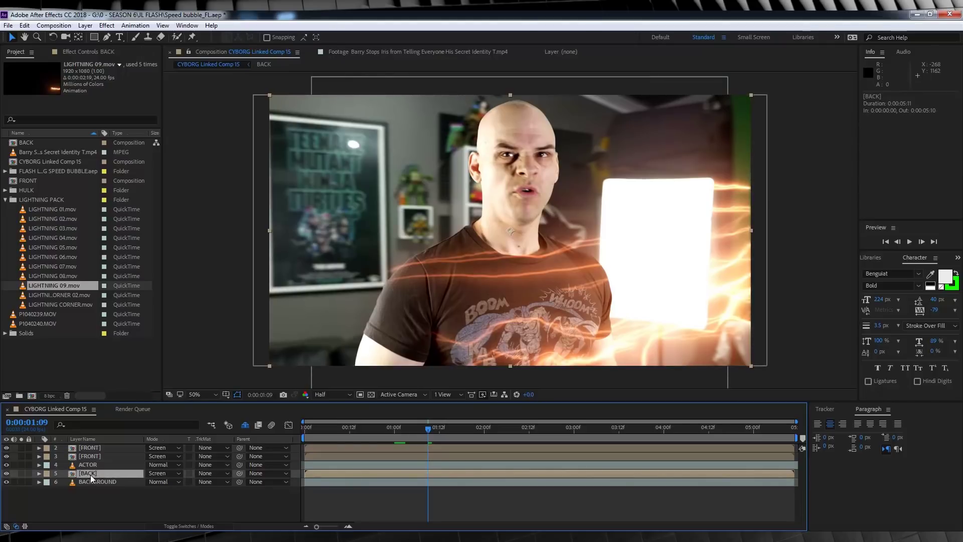
key(ctrl+d)
Preview the composite, compare it with the source footage, then go back to CYBORG Linked Comp 15
key(space)
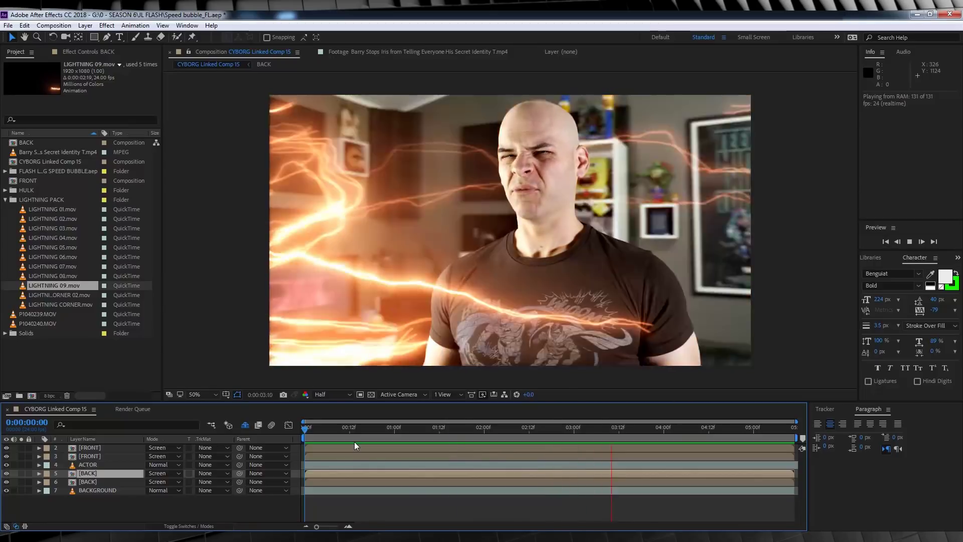
key(space)
click(390, 50)
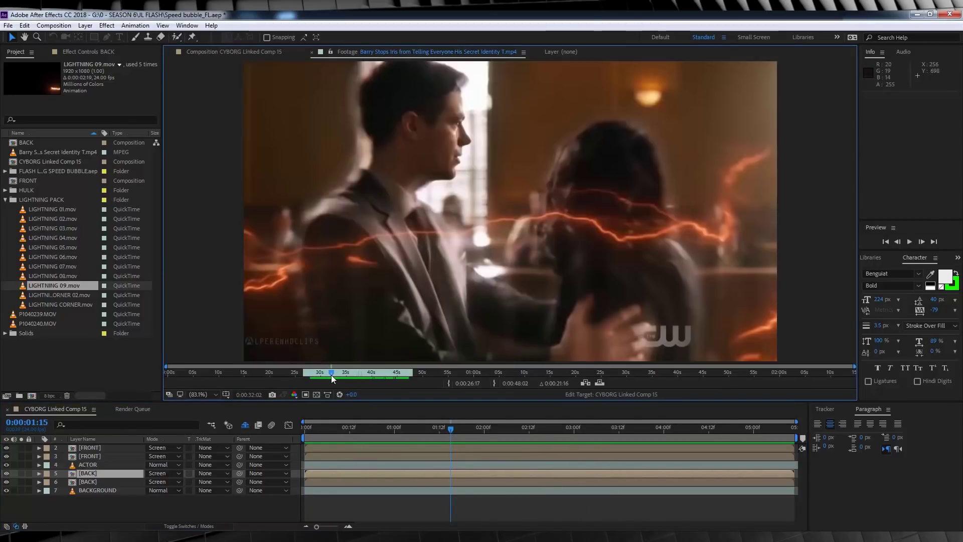
drag(331, 377, 344, 380)
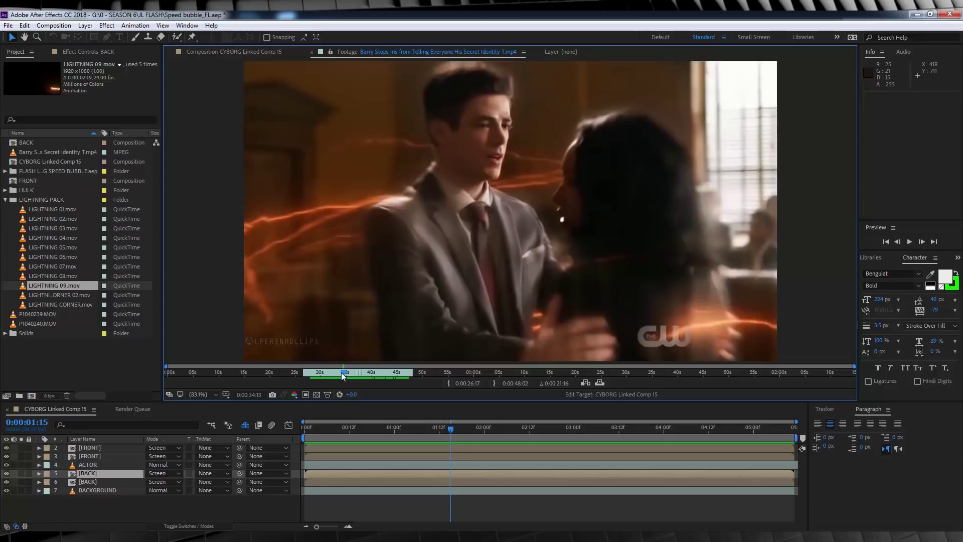
drag(344, 374, 381, 377)
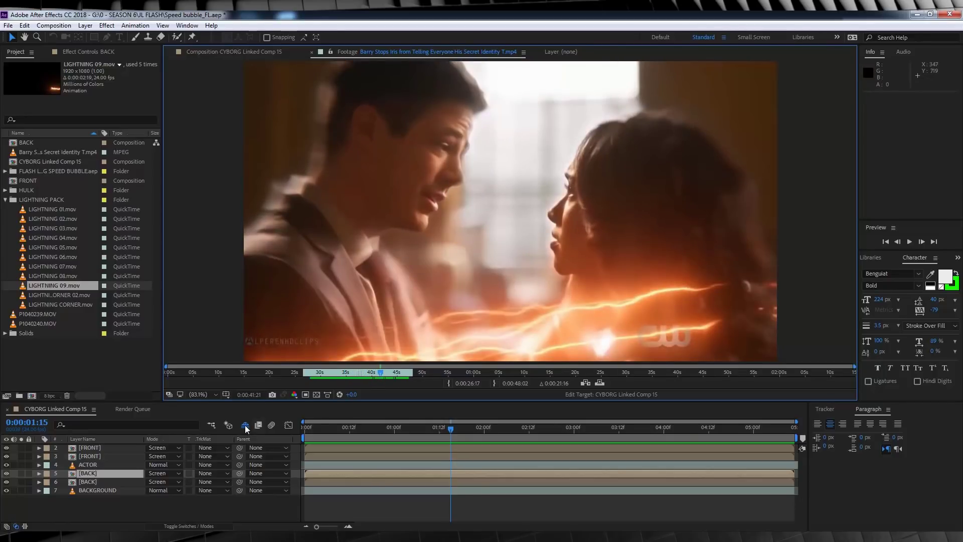
click(253, 51)
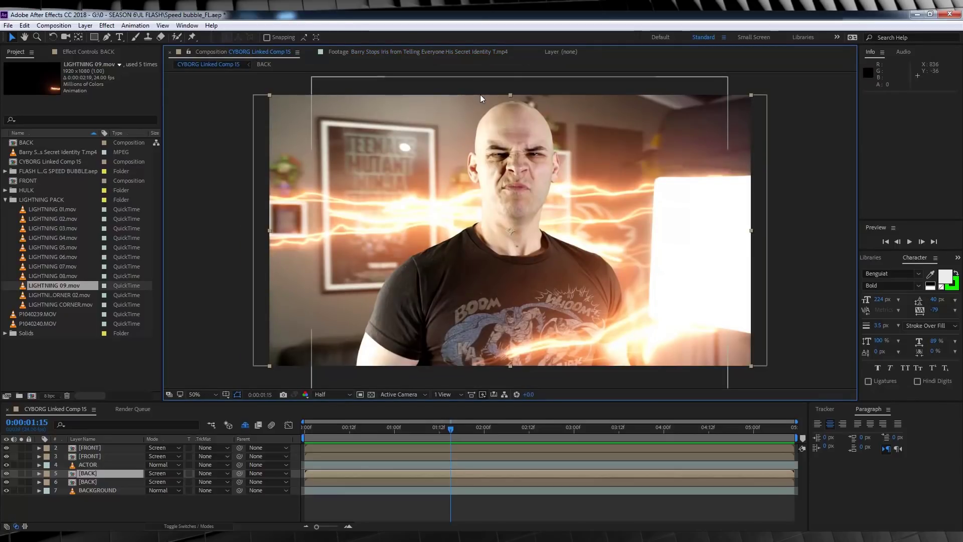
Pre-compose ACTOR into ACTOR Comp 1, moving all attributes, and view its first frame
right_click(89, 464)
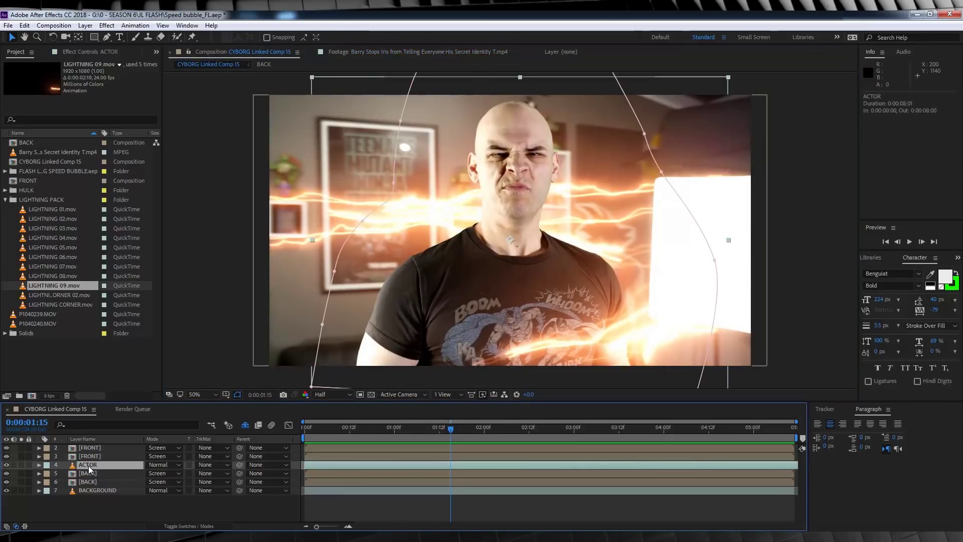
click(133, 374)
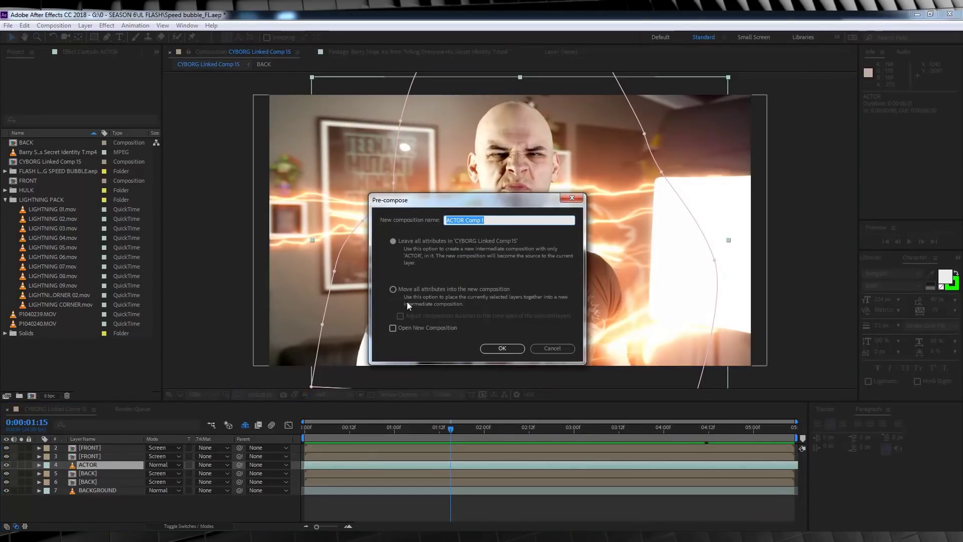
click(393, 290)
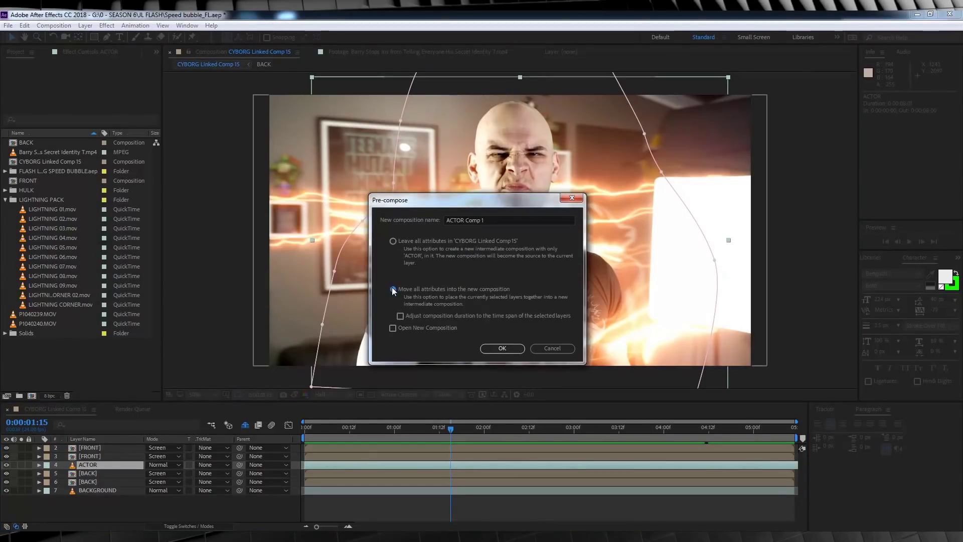
click(501, 350)
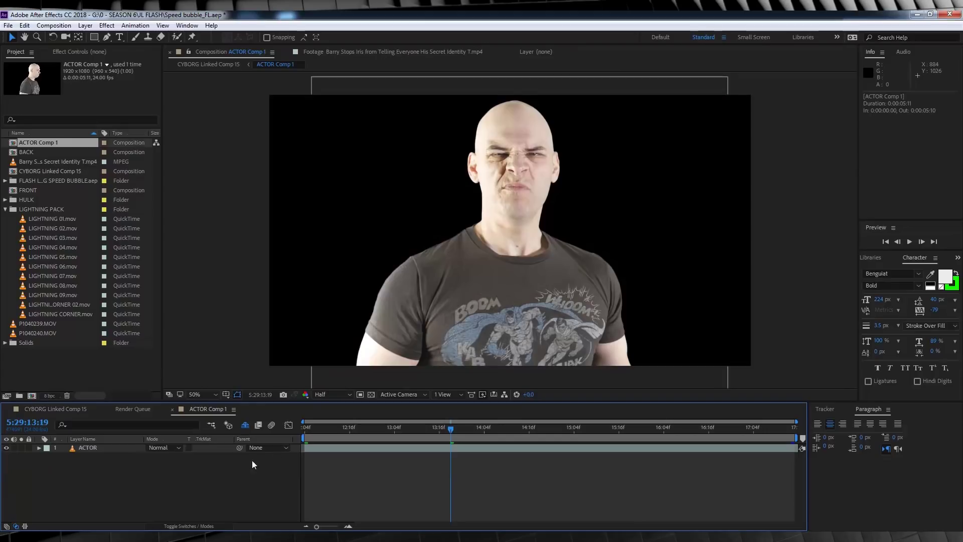
click(303, 429)
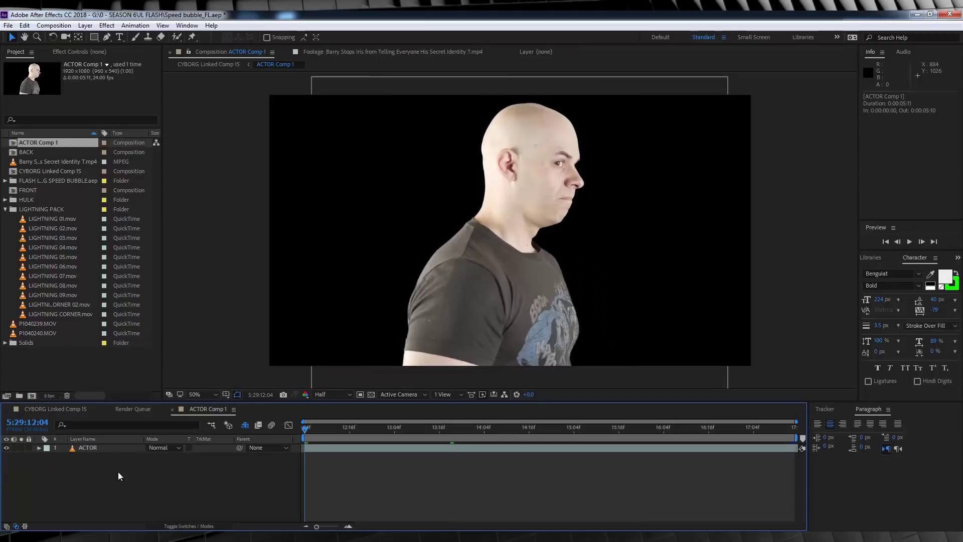
Add a new adjustment layer above ACTOR
click(85, 26)
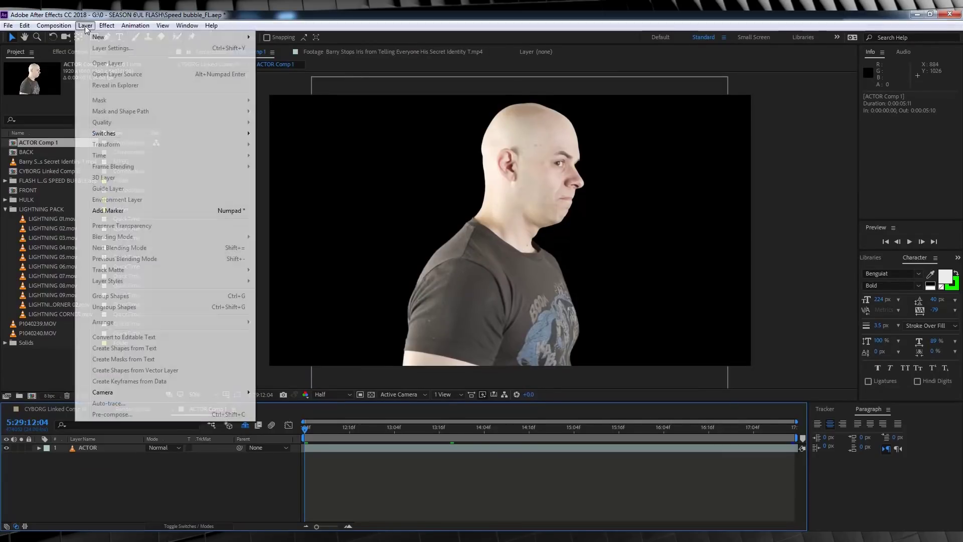
mouse_move(98, 37)
click(279, 104)
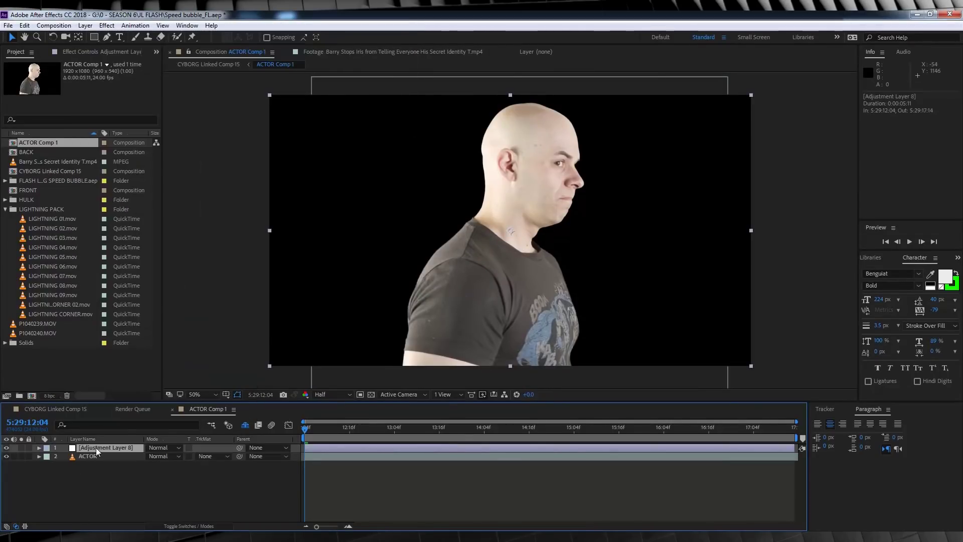
Draw a closed Pen mask around the actor's back and head
key(g)
click(568, 125)
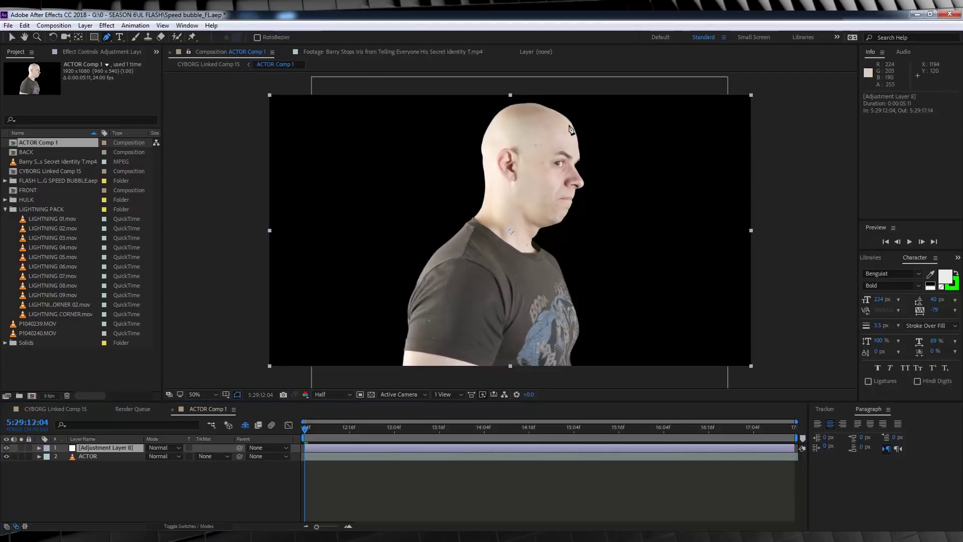
click(546, 112)
click(504, 115)
click(486, 141)
click(489, 156)
click(490, 189)
click(487, 209)
click(408, 375)
click(390, 383)
click(393, 334)
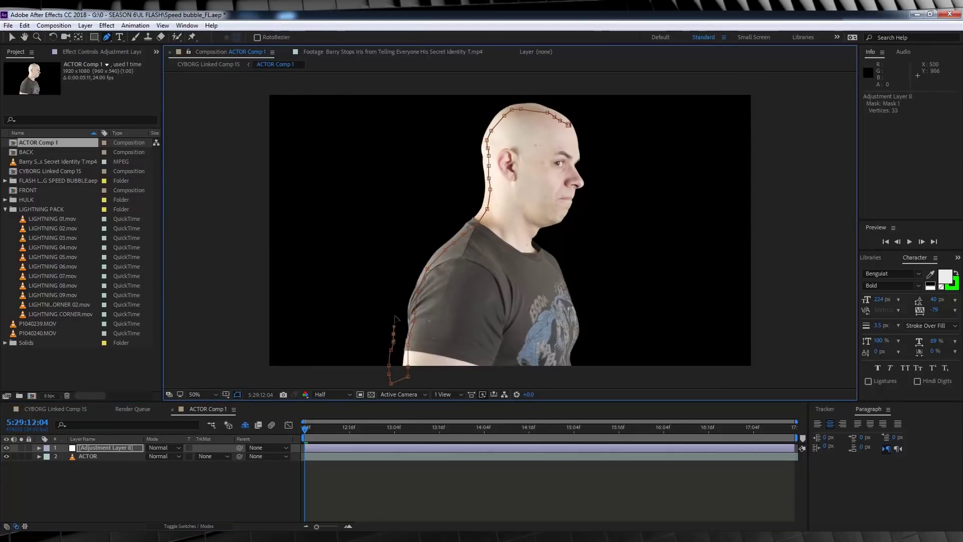
click(404, 273)
click(431, 229)
click(468, 197)
click(468, 147)
click(520, 89)
click(573, 130)
Draw a second closed mask along the actor's shirt front
click(572, 275)
click(578, 290)
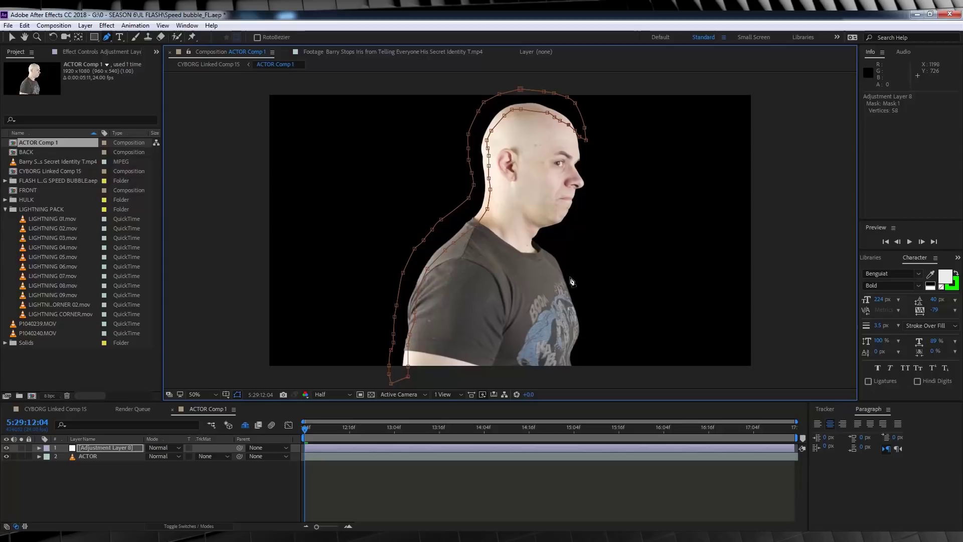
click(583, 309)
click(586, 331)
click(578, 365)
click(567, 378)
click(562, 370)
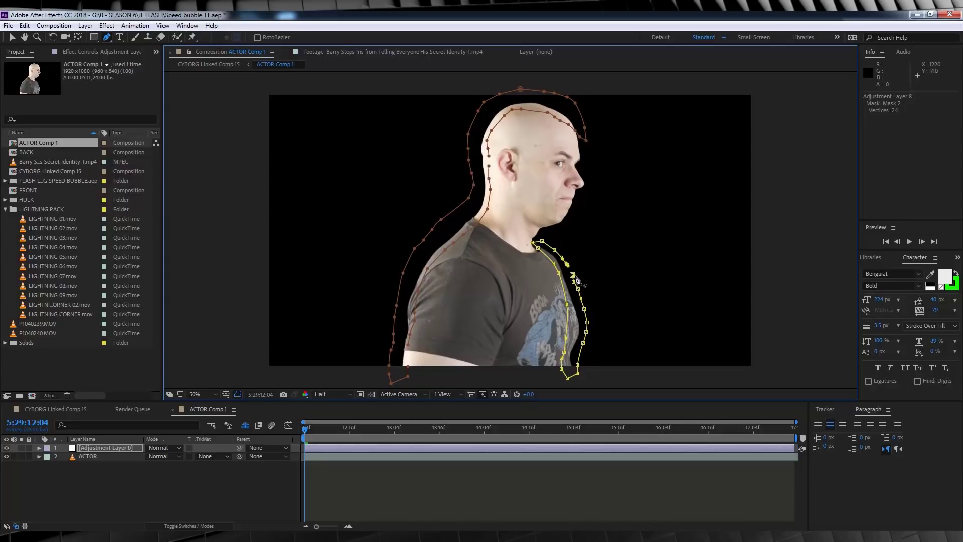
click(572, 275)
Set Mask Feather to 50 pixels on both Mask 1 and Mask 2
click(104, 448)
key(f)
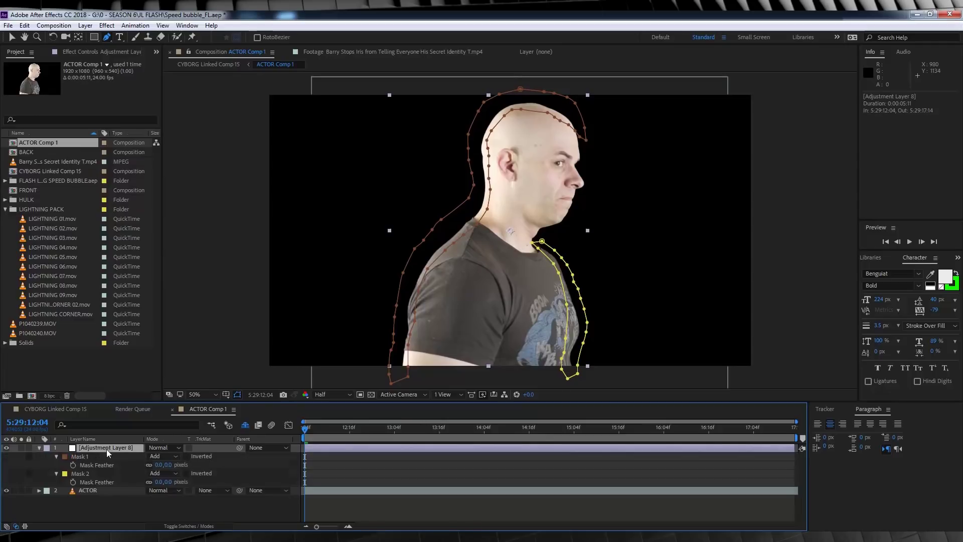
click(167, 465)
text(50)
key(Return)
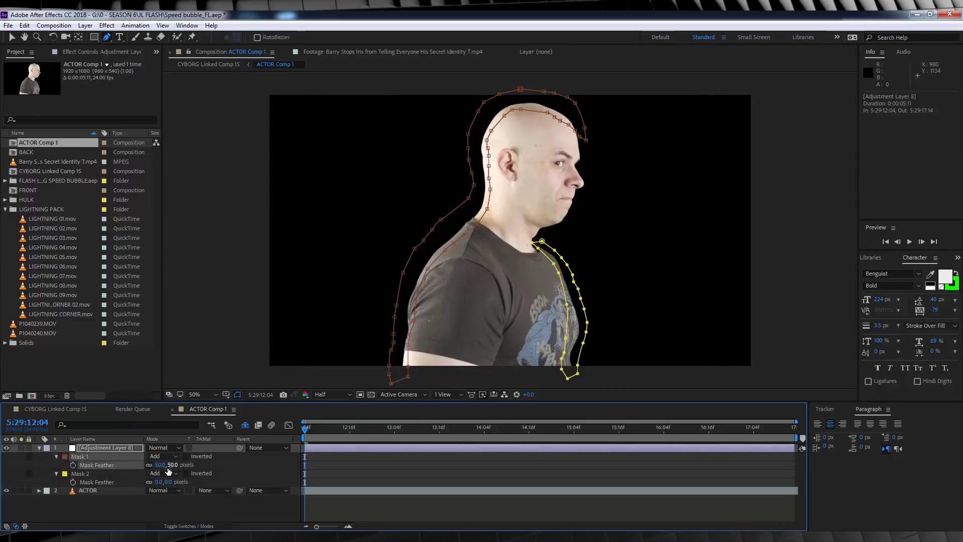
click(169, 482)
text(50)
key(Return)
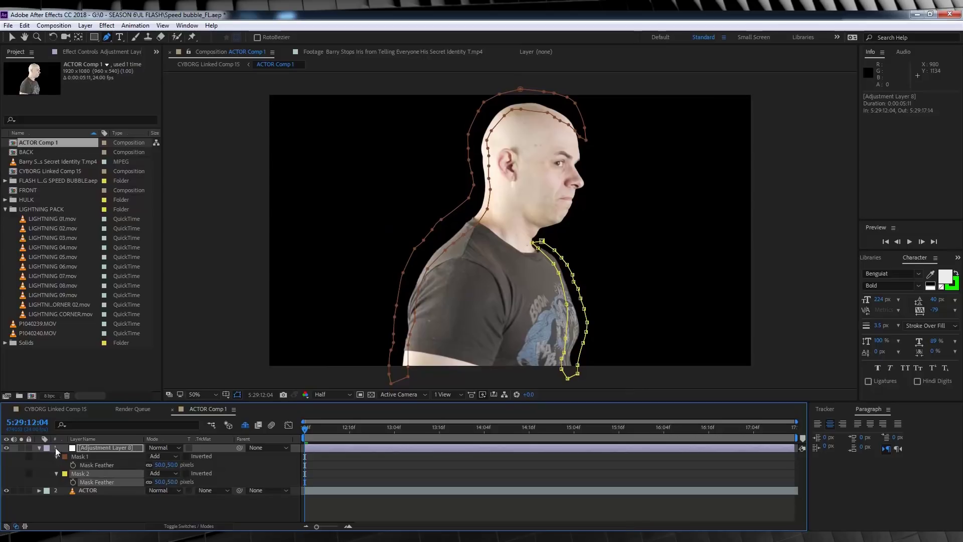
Keyframe both mask paths and reshape them at later frames to follow the actor
key(m)
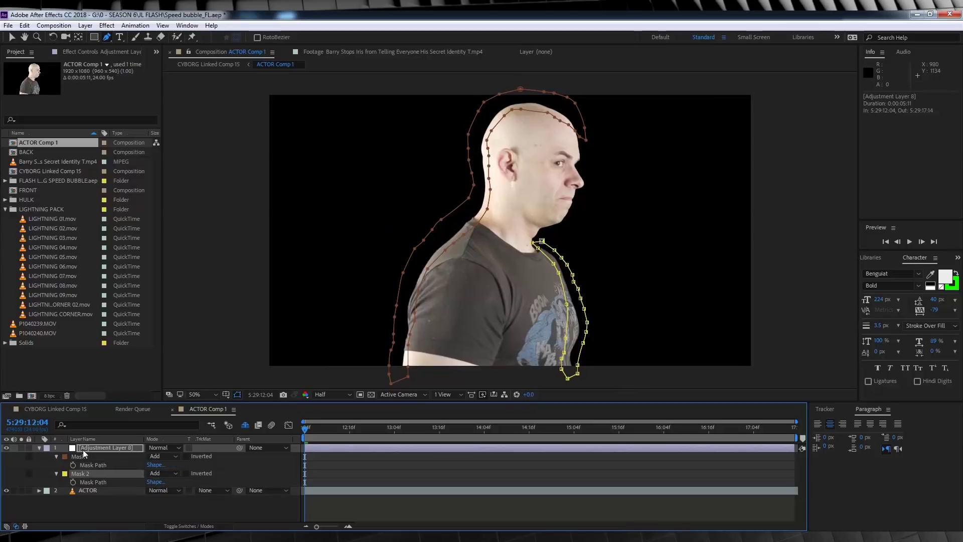
click(72, 465)
click(73, 482)
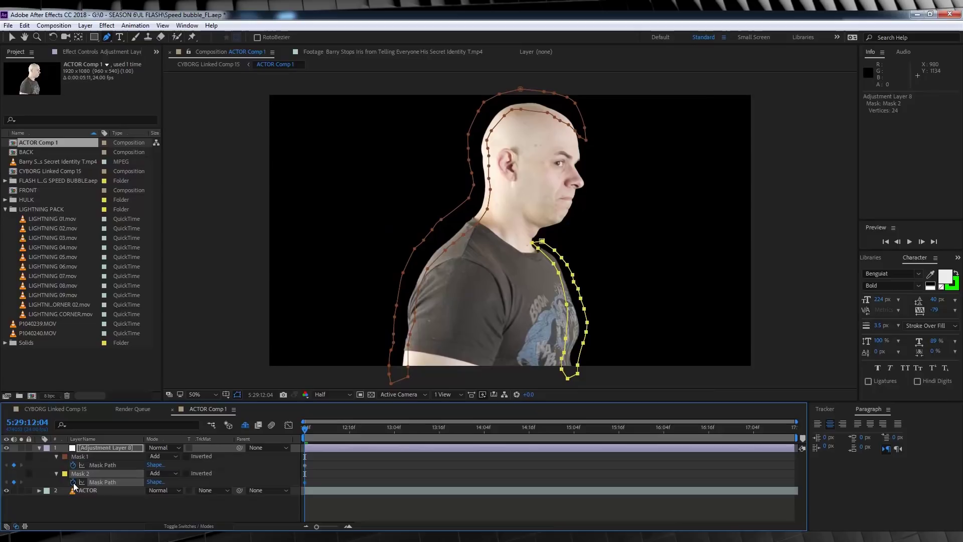
drag(307, 435, 342, 435)
key(v)
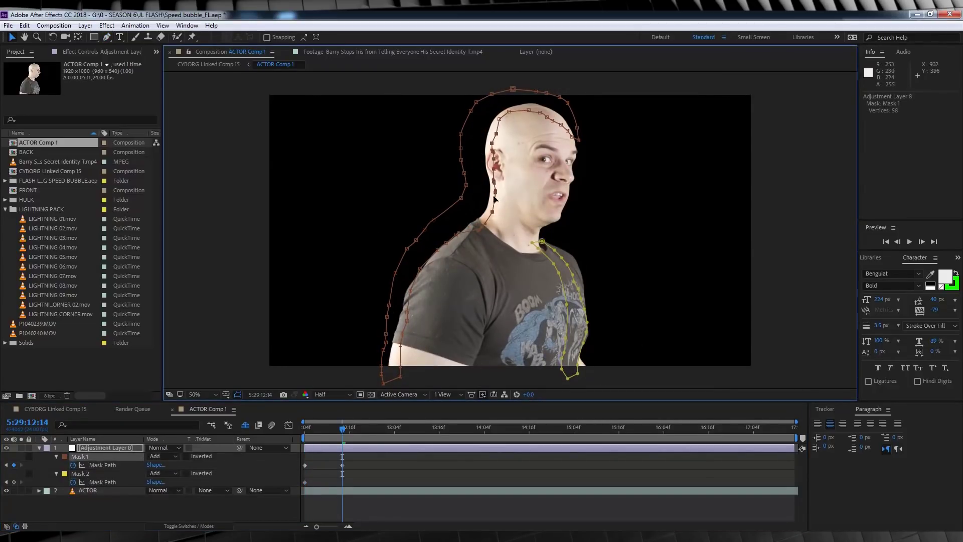
drag(411, 281, 415, 300)
drag(572, 300, 577, 301)
drag(342, 427, 386, 428)
drag(582, 281, 599, 288)
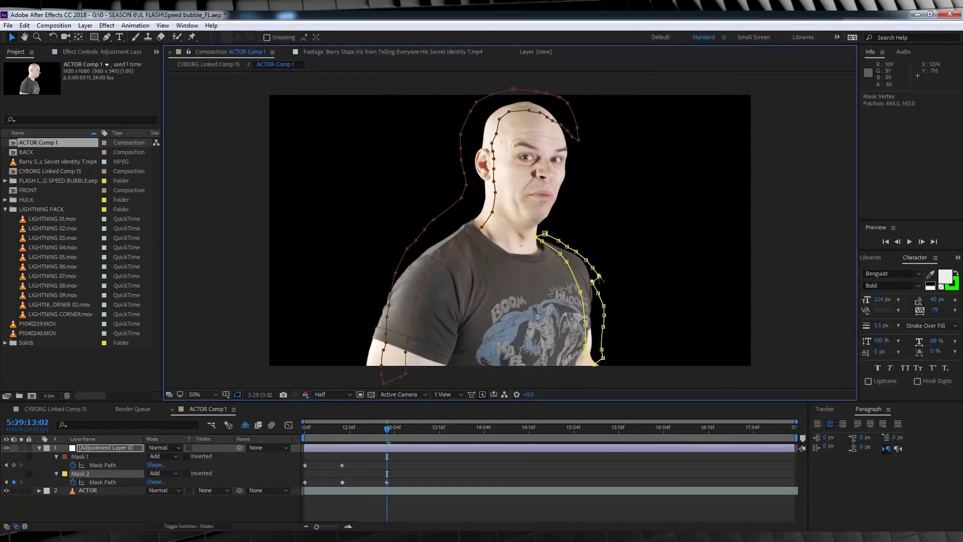
double_click(551, 123)
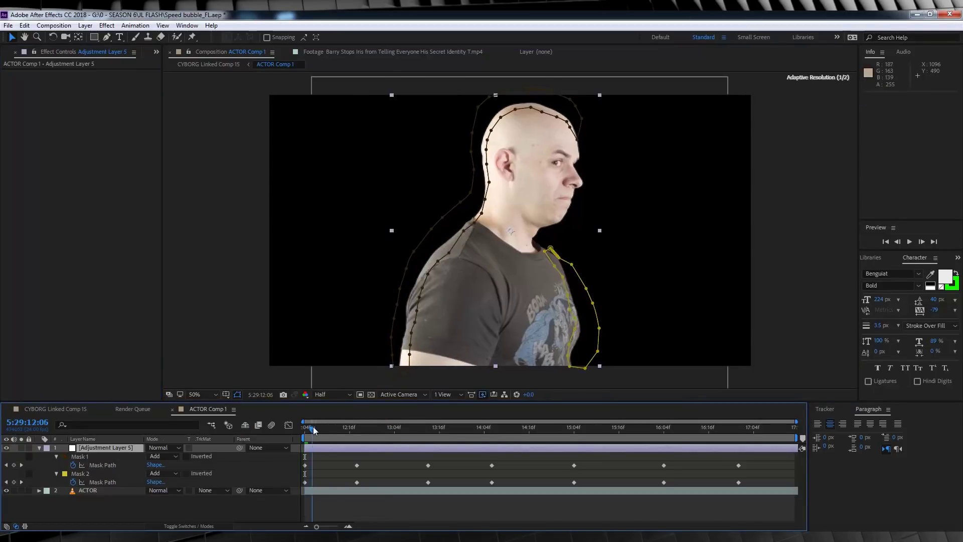
drag(313, 426, 558, 458)
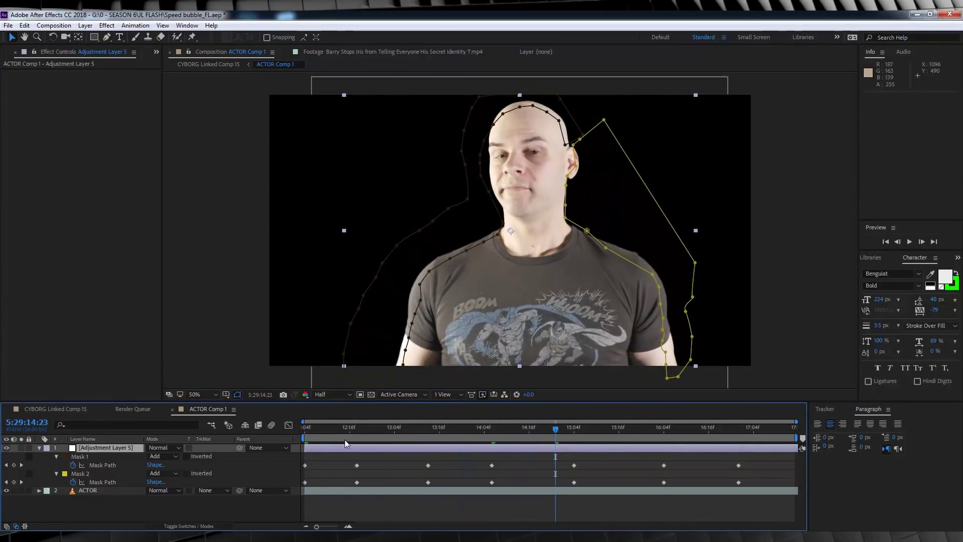
drag(344, 439, 281, 431)
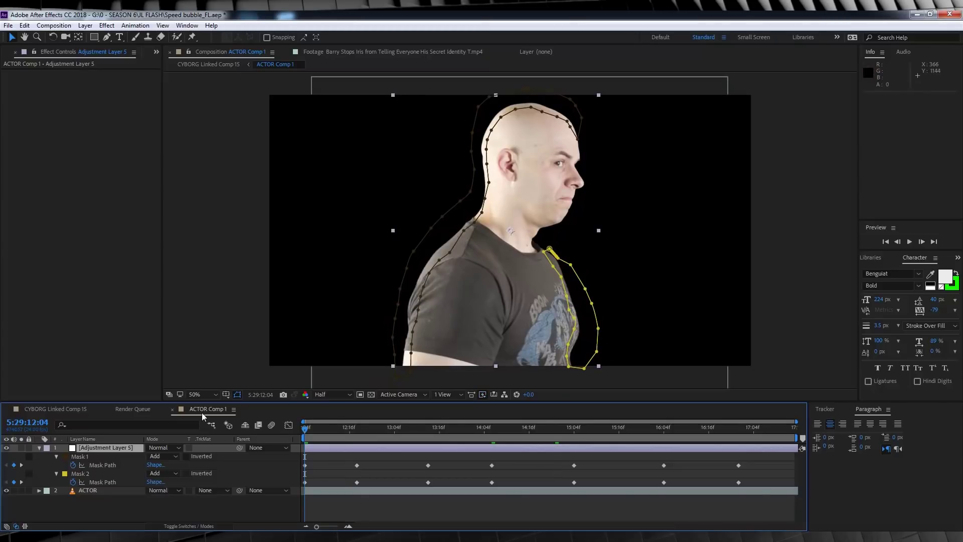
Apply Turbulent Displace using Cross Displacement, Amount 12 and Size 20
click(105, 26)
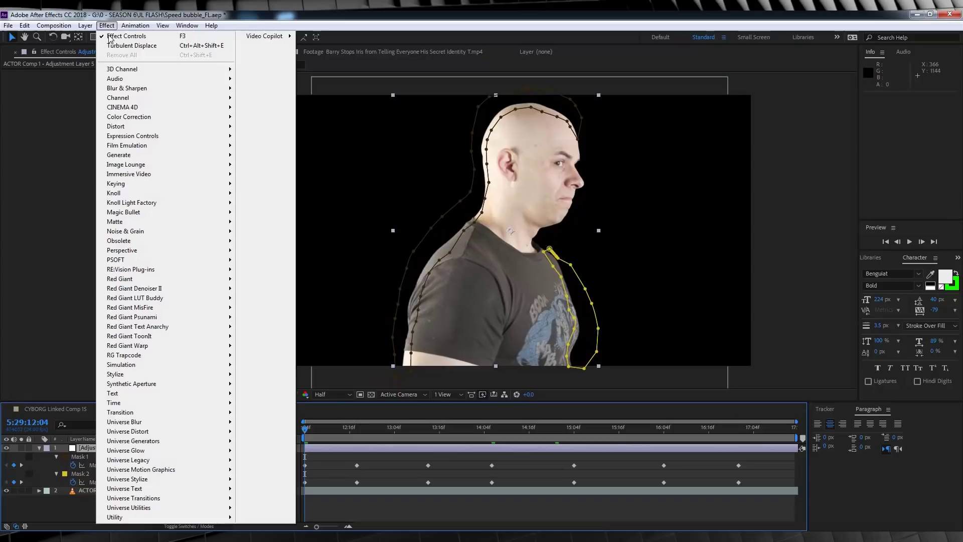
mouse_move(201, 126)
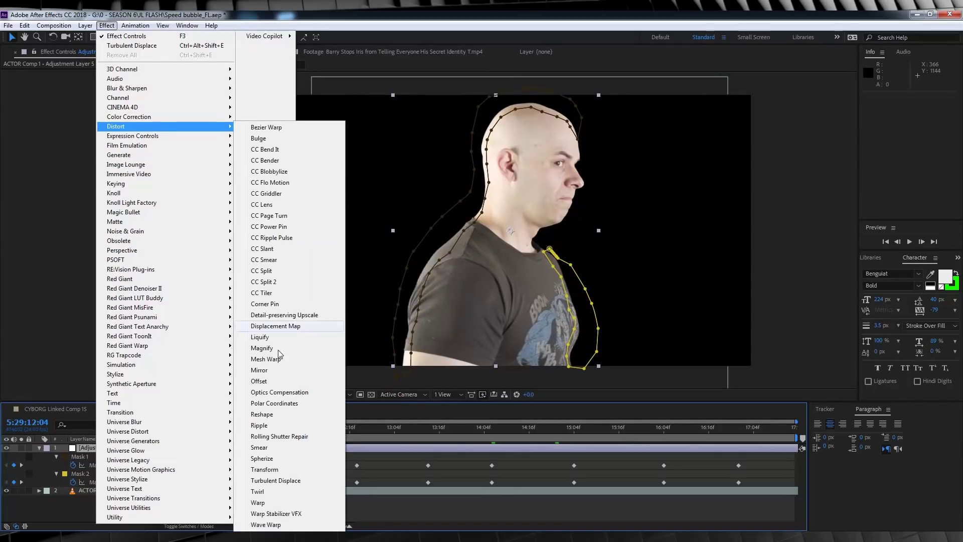
click(275, 481)
click(125, 81)
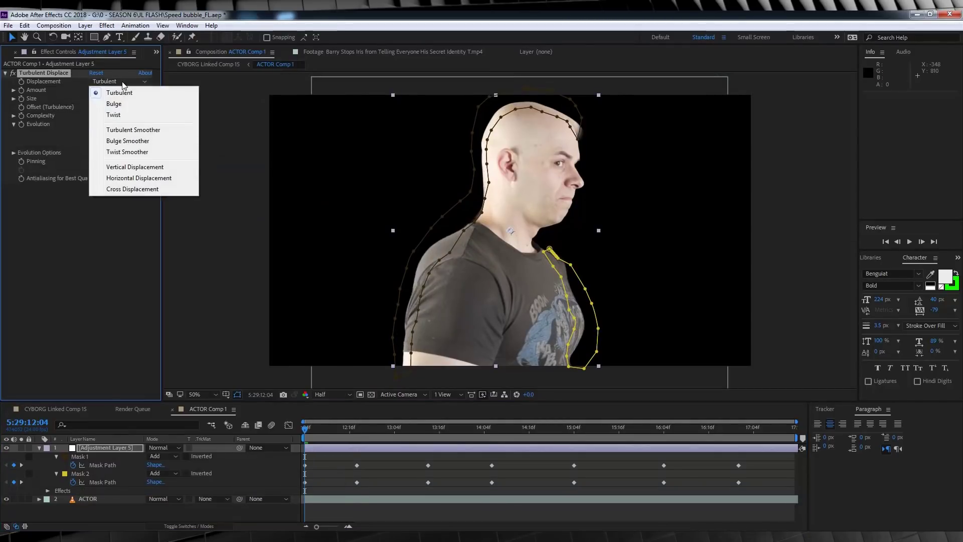
click(134, 191)
click(94, 91)
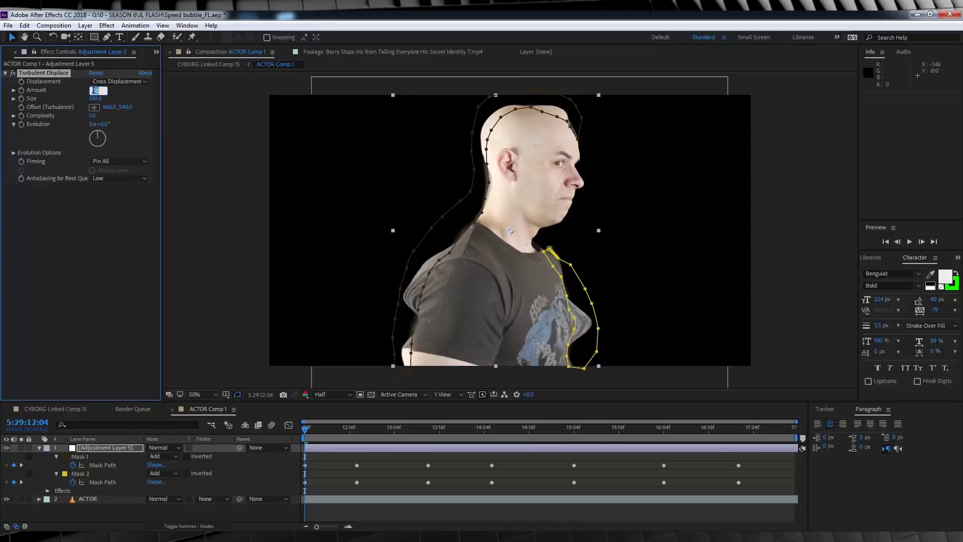
drag(94, 92, 95, 93)
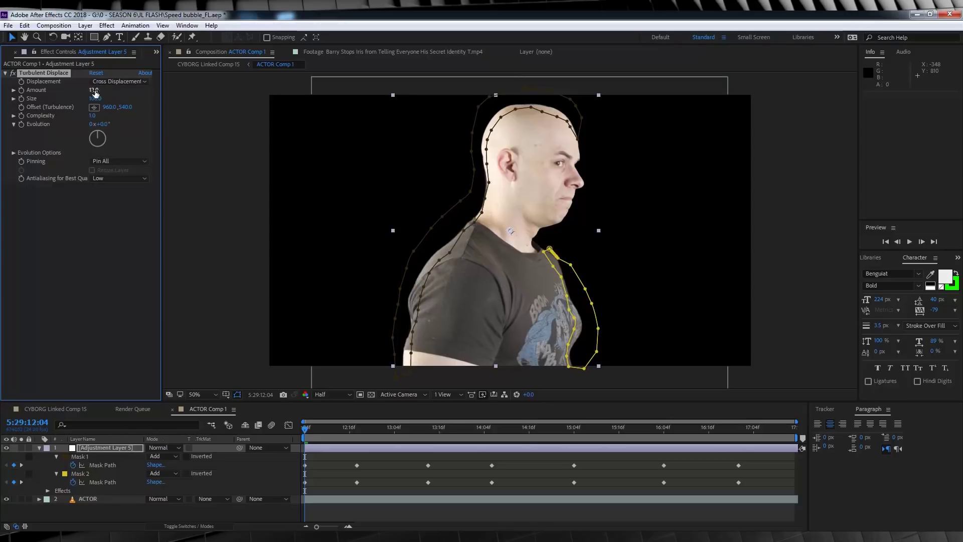
key(Return)
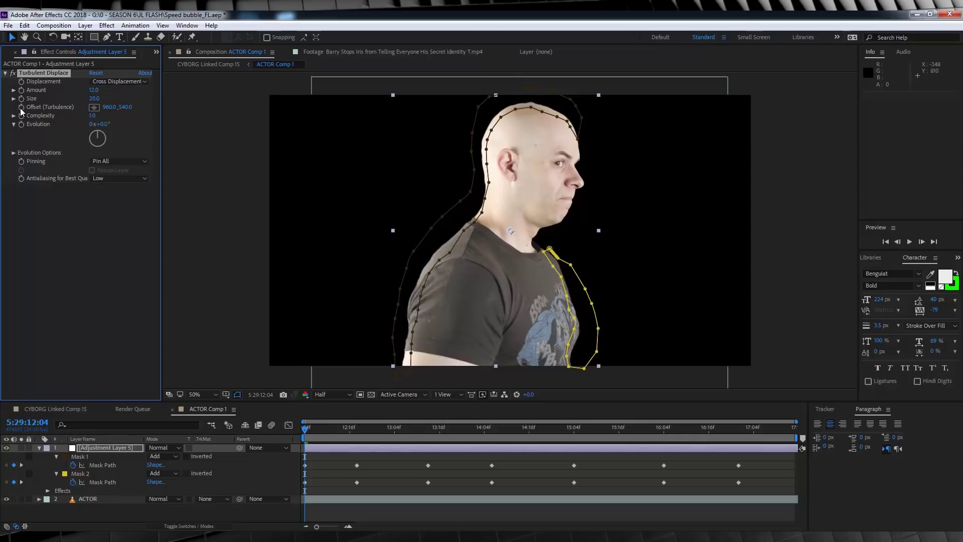
Try a vertical offset of 0, revert it to 540, and preview
click(793, 432)
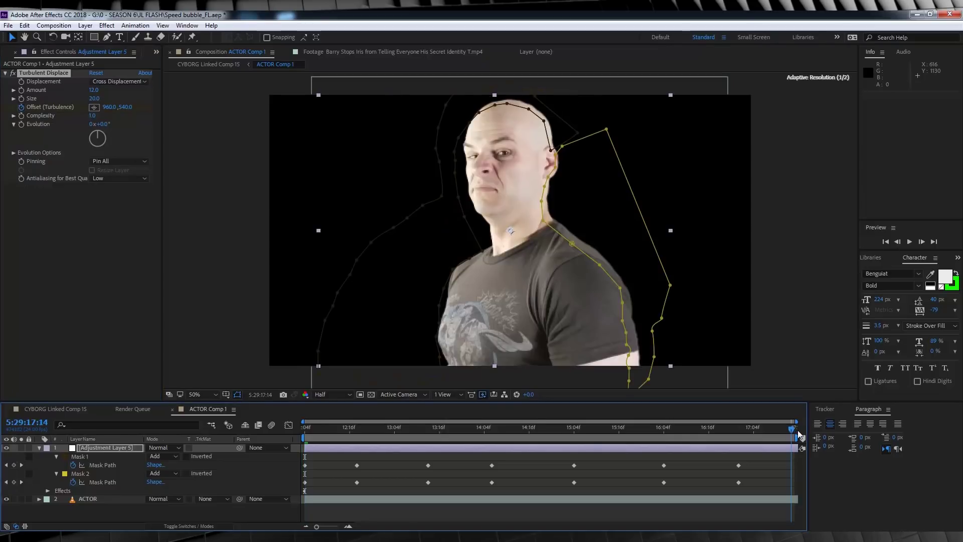
click(125, 107)
text(0)
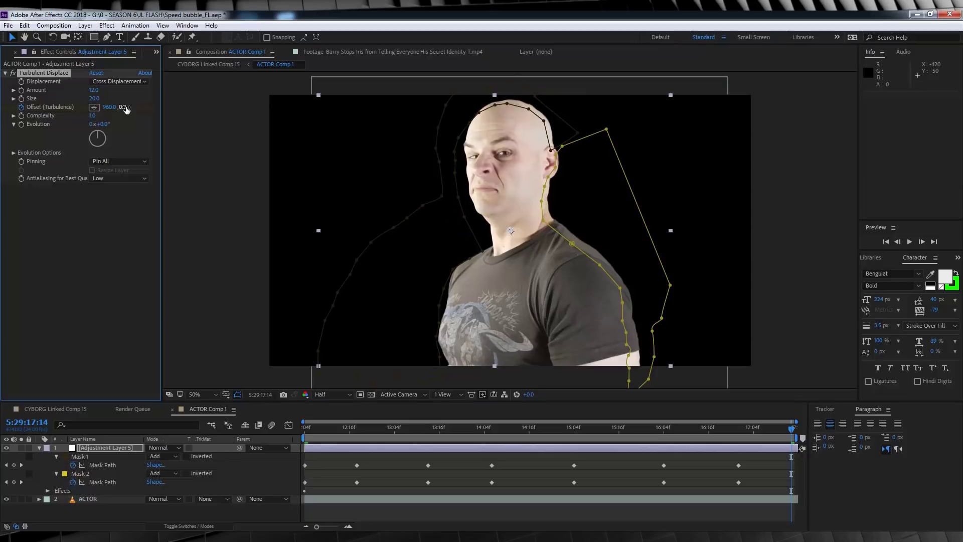
key(Return)
mouse_move(306, 428)
mouse_down()
mouse_move(368, 432)
mouse_move(323, 433)
mouse_up()
key(ctrl+z)
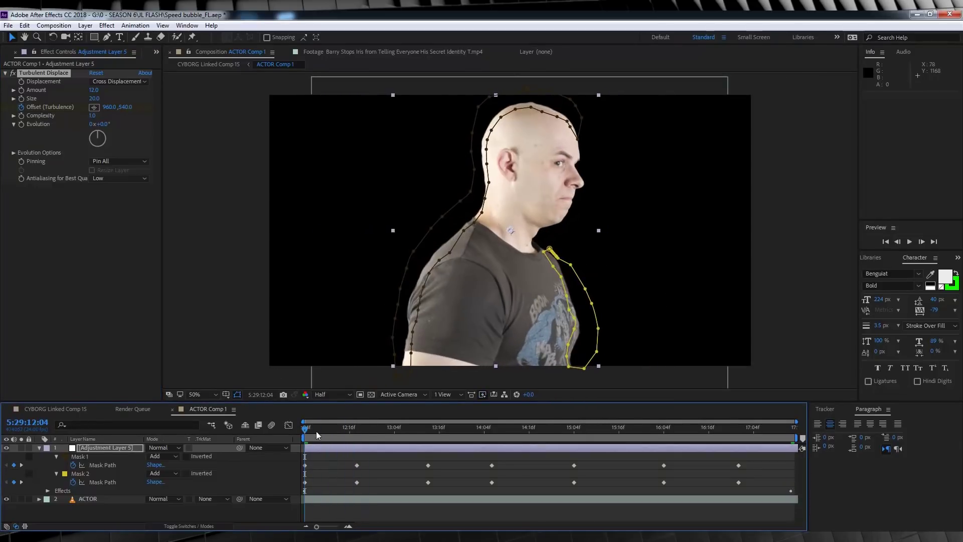
key(space)
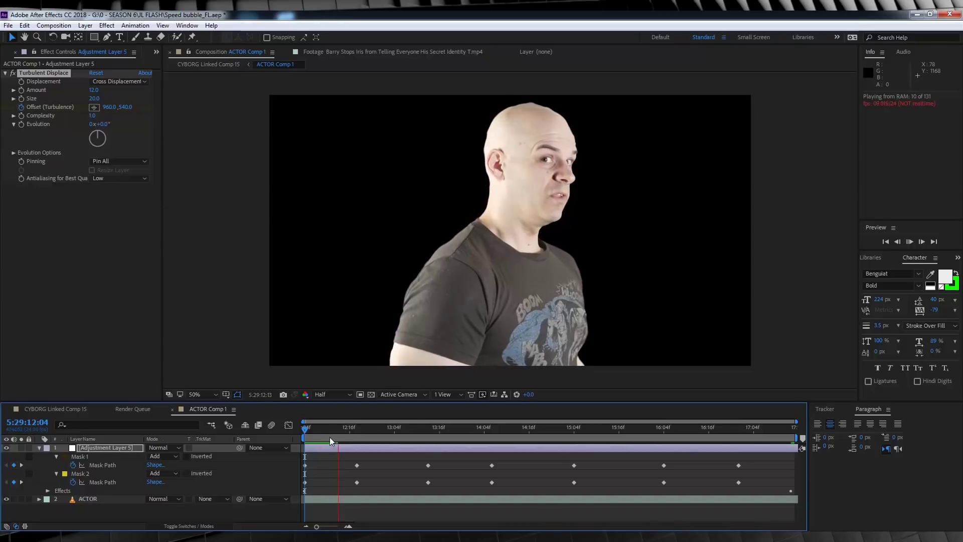
key(space)
Keyframe Evolution from 0 at the start to 2 revolutions at the end, then preview
click(19, 124)
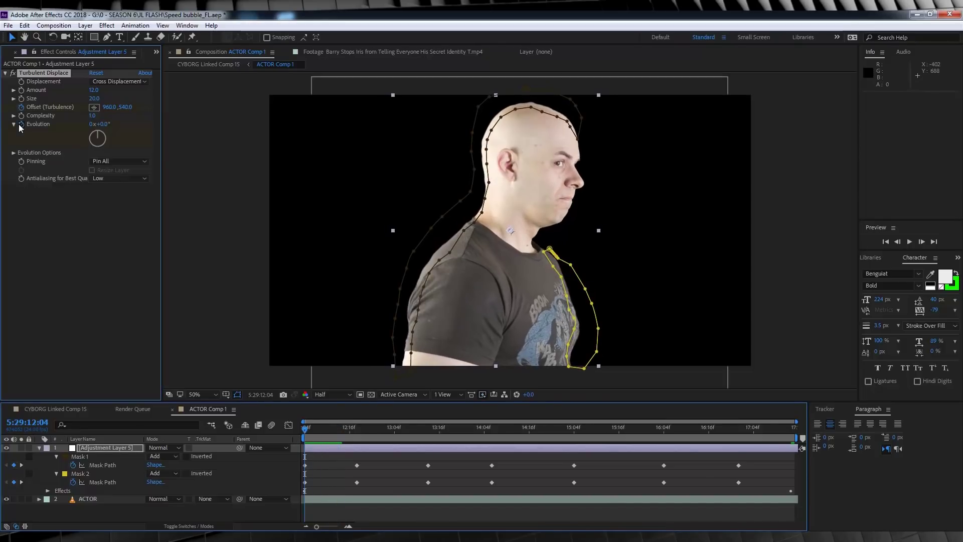
click(794, 432)
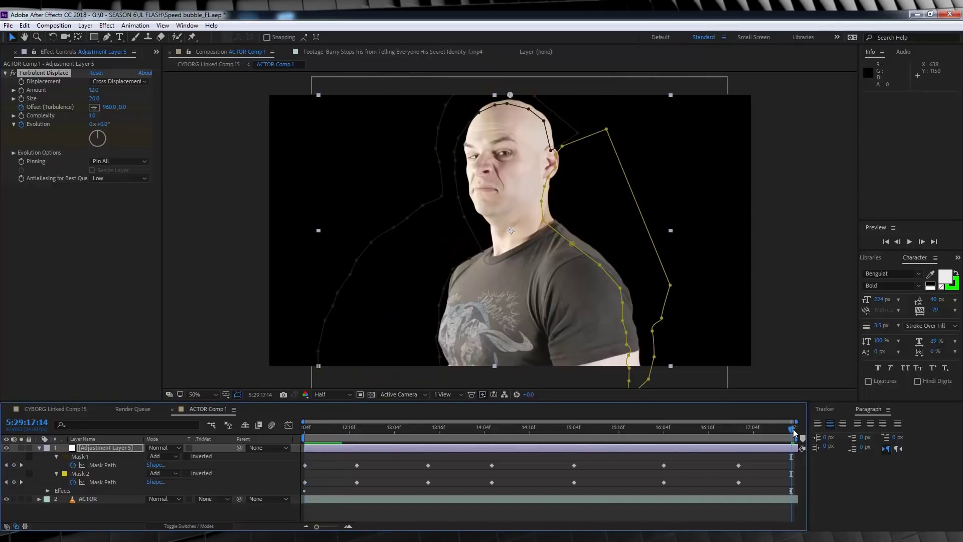
click(91, 124)
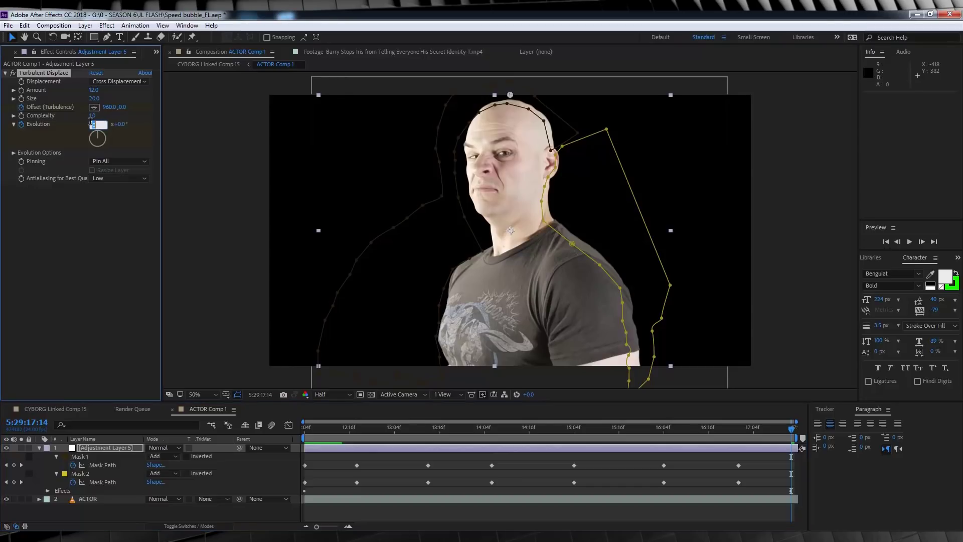
key(Return)
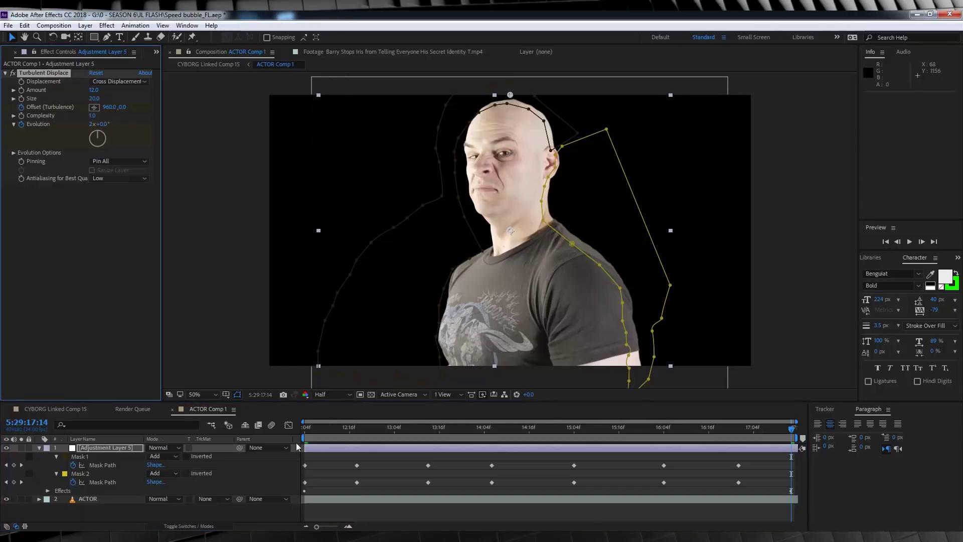
click(307, 433)
key(space)
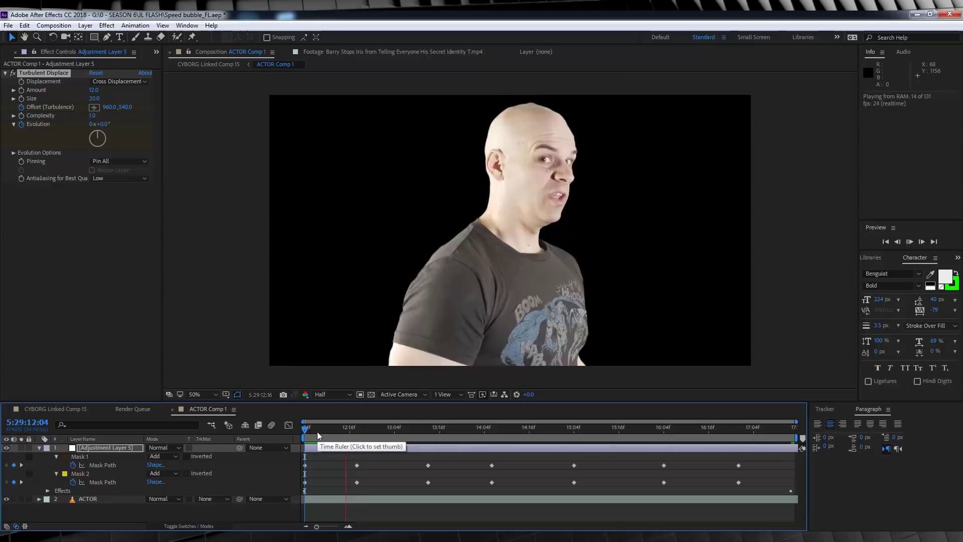
Add Directional Blur to the adjustment layer with direction 343° and blur length 39.3
key(space)
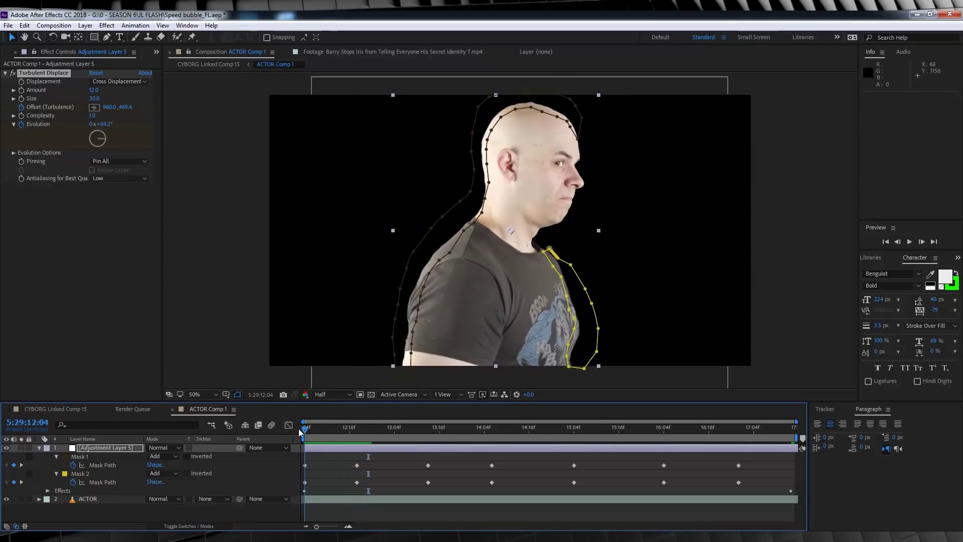
click(106, 26)
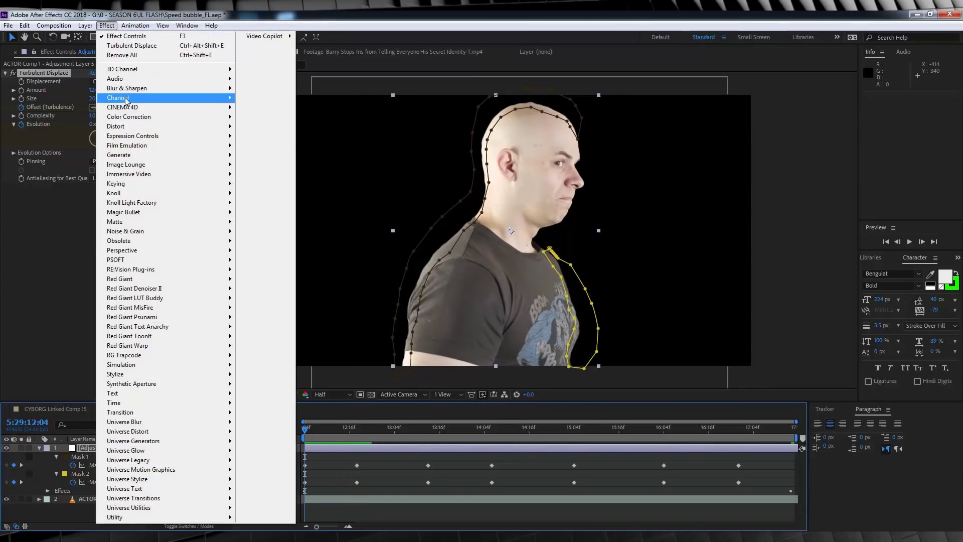
mouse_move(127, 93)
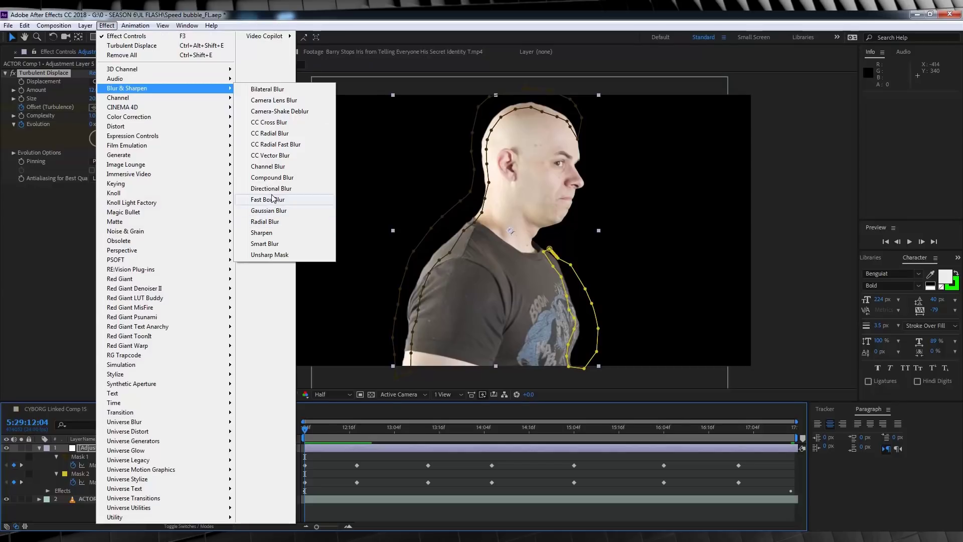
click(271, 188)
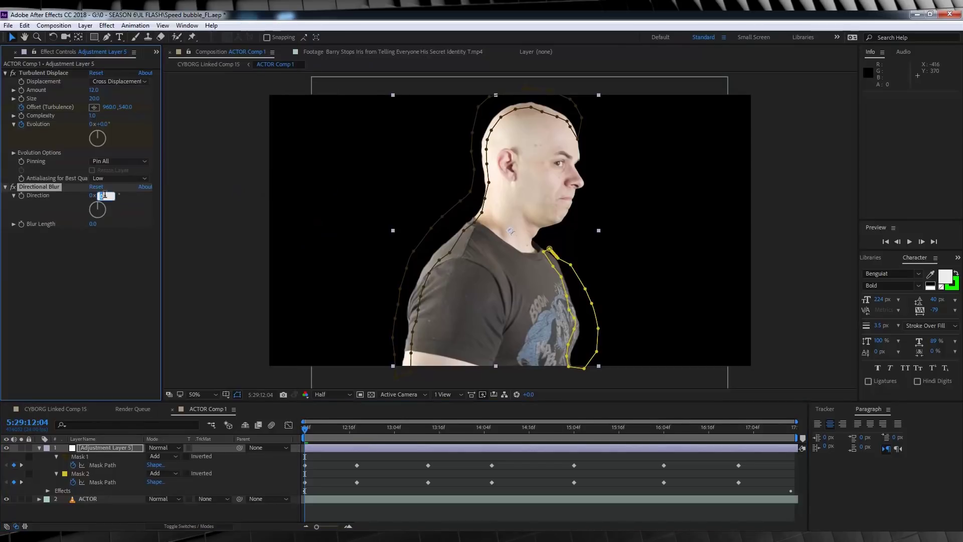
key(Return)
click(93, 223)
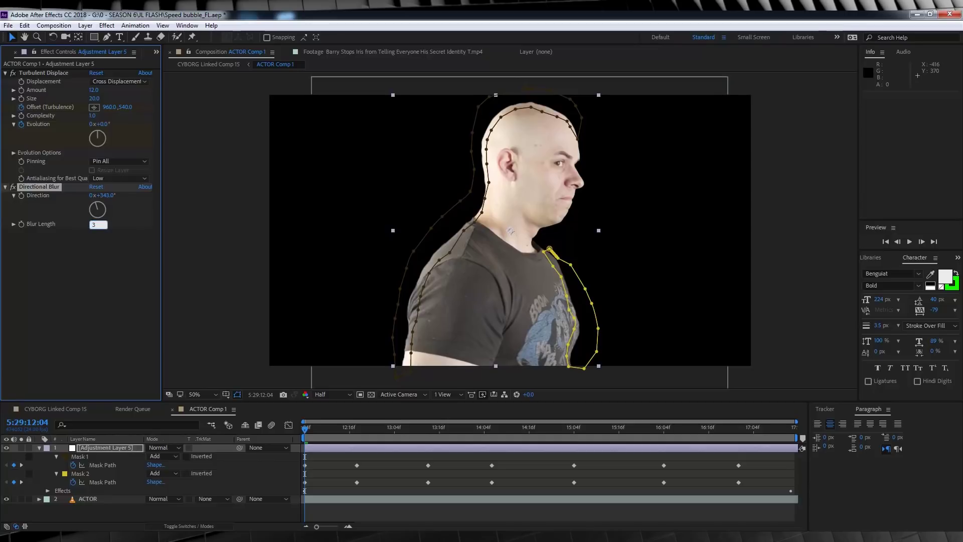
drag(94, 223, 98, 223)
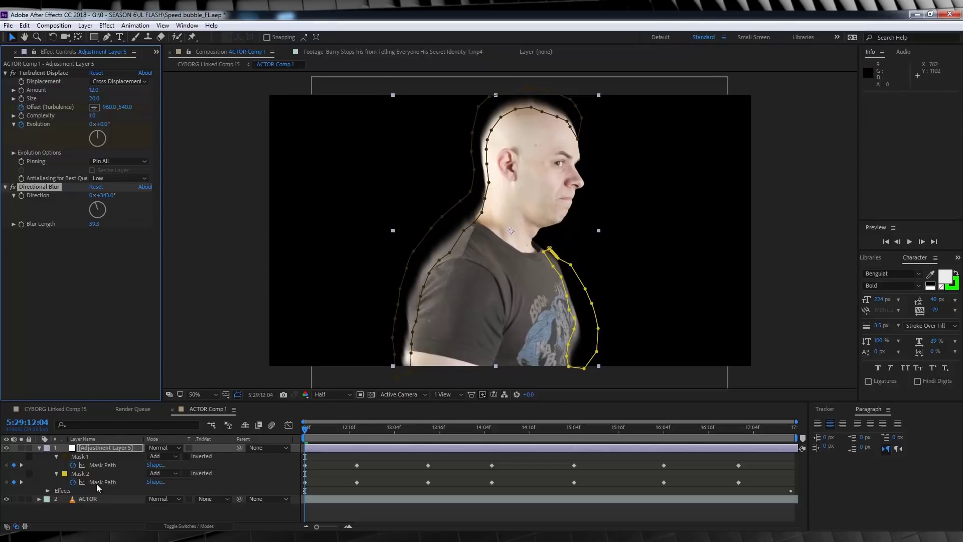
Duplicate the ACTOR layer and select the original beneath the copy
click(92, 499)
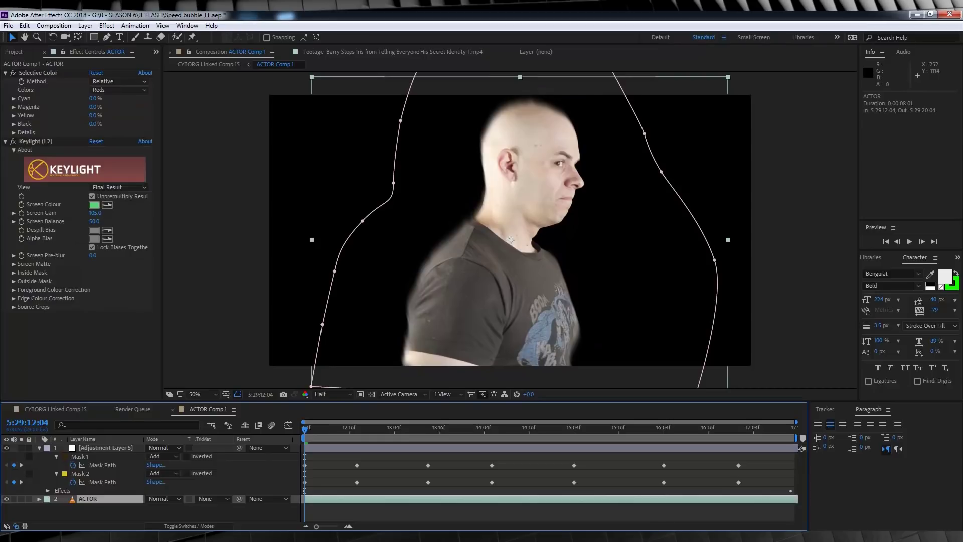
key(ctrl+d)
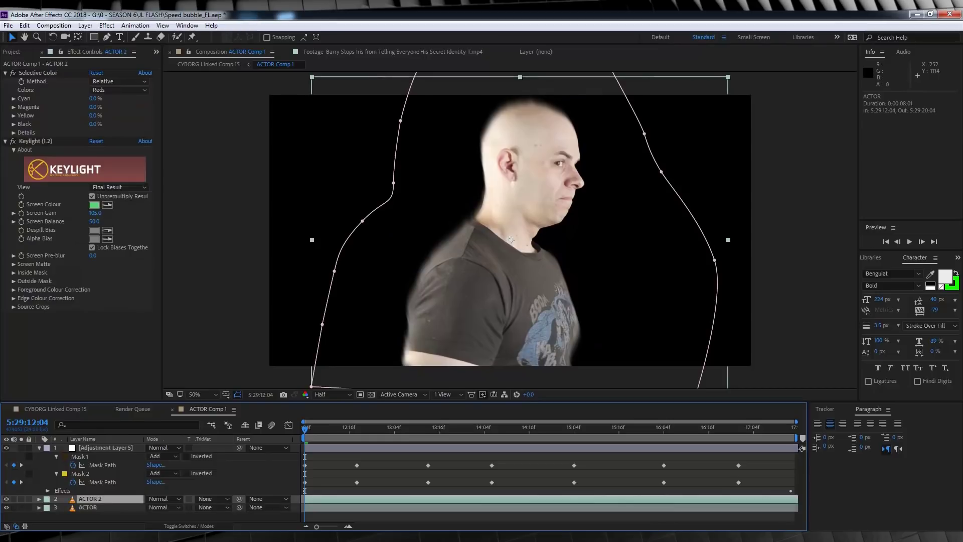
click(93, 507)
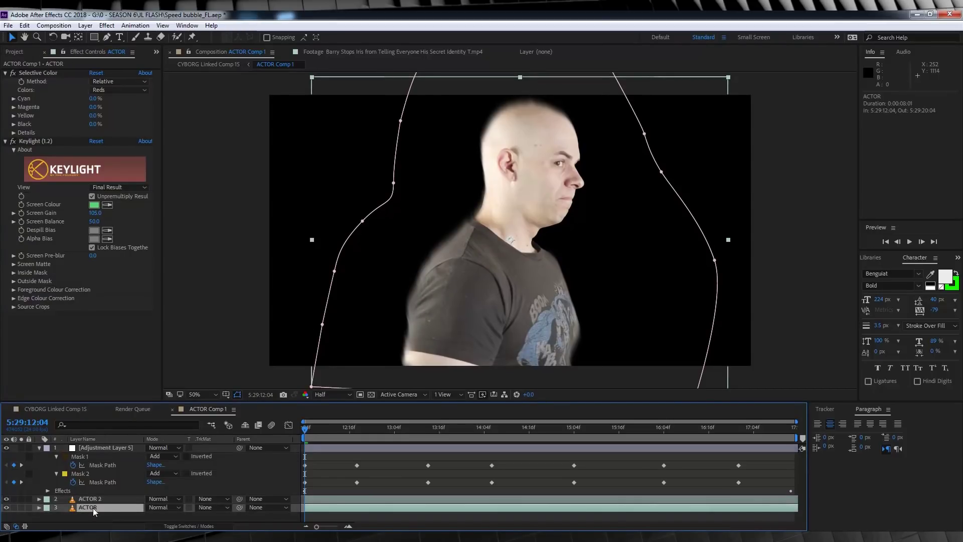
Give the original ACTOR a Camera Lens Blur with radius 25 and preview it
click(106, 26)
mouse_move(234, 90)
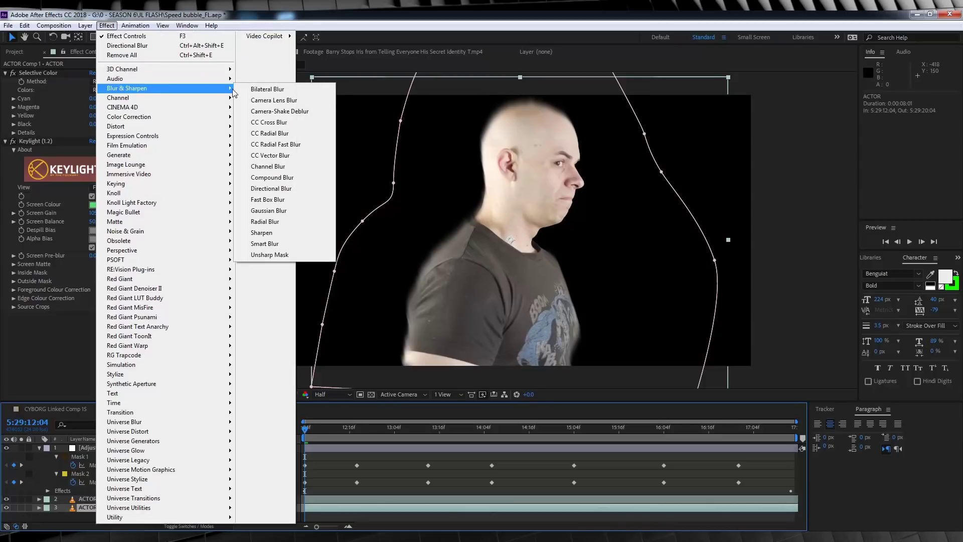
click(265, 101)
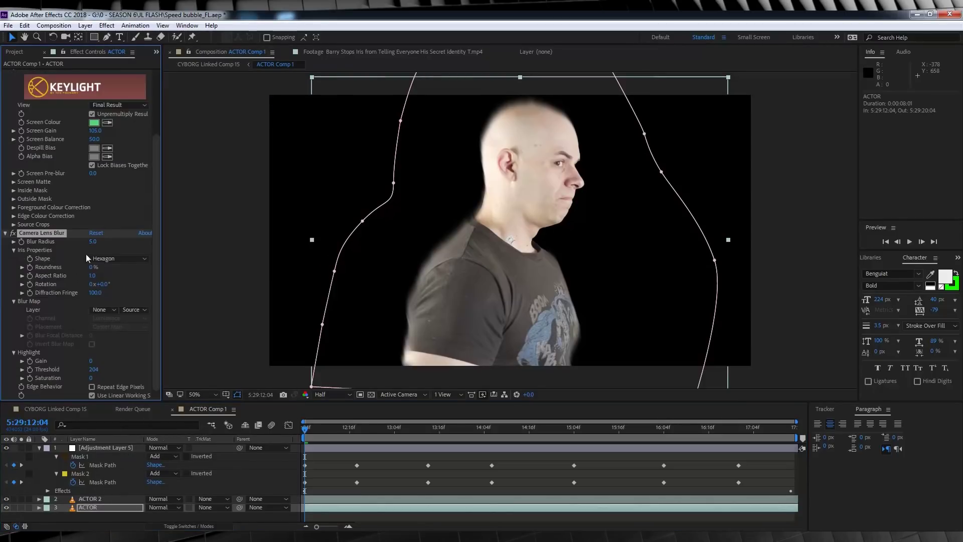
text(25)
key(Return)
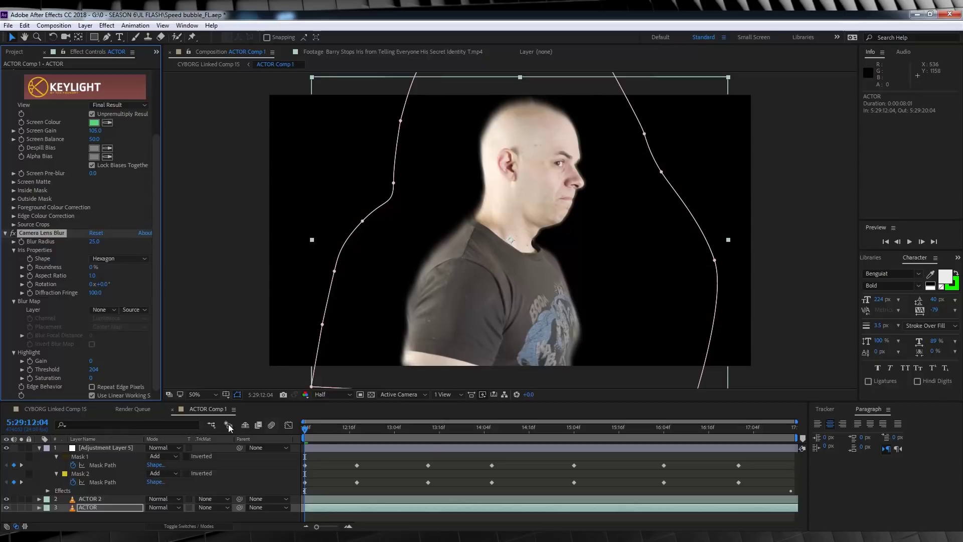
key(space)
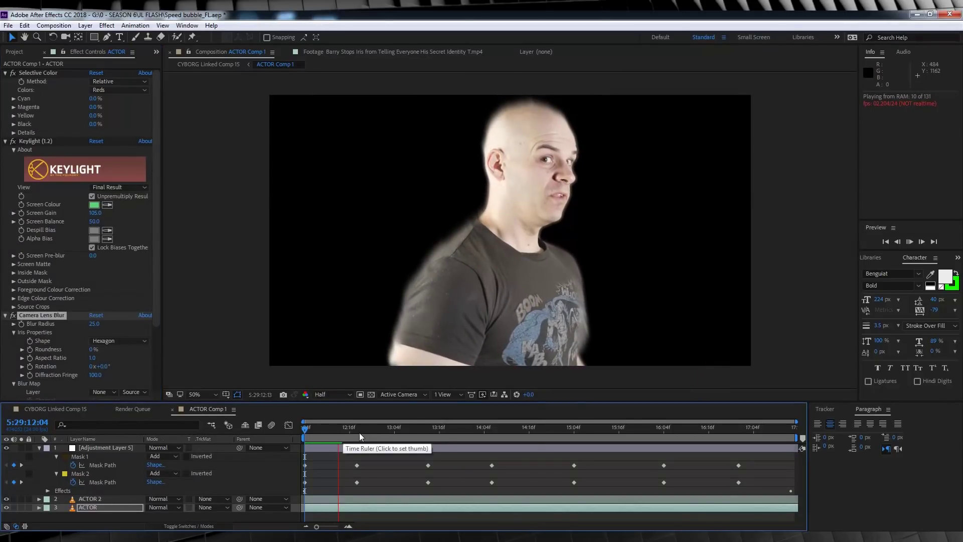
click(321, 432)
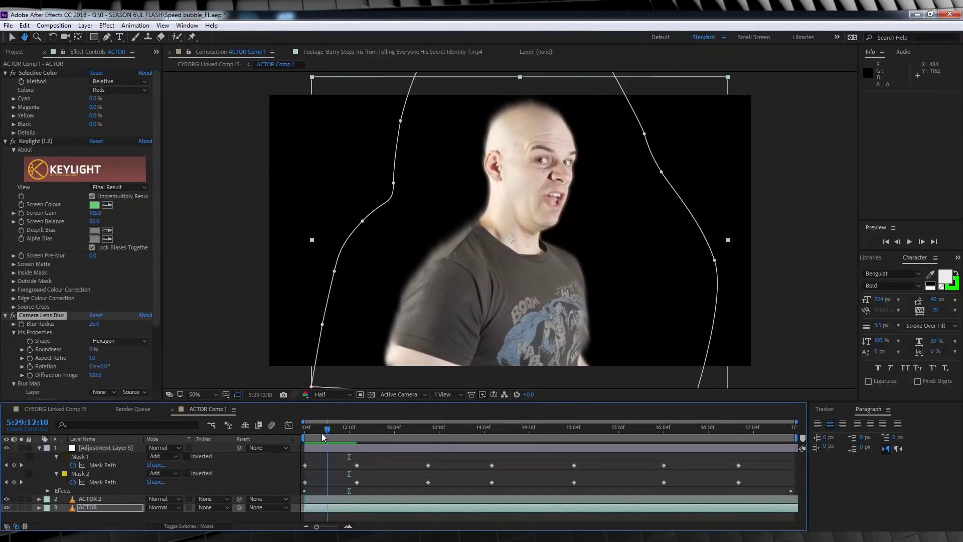
drag(327, 431, 283, 431)
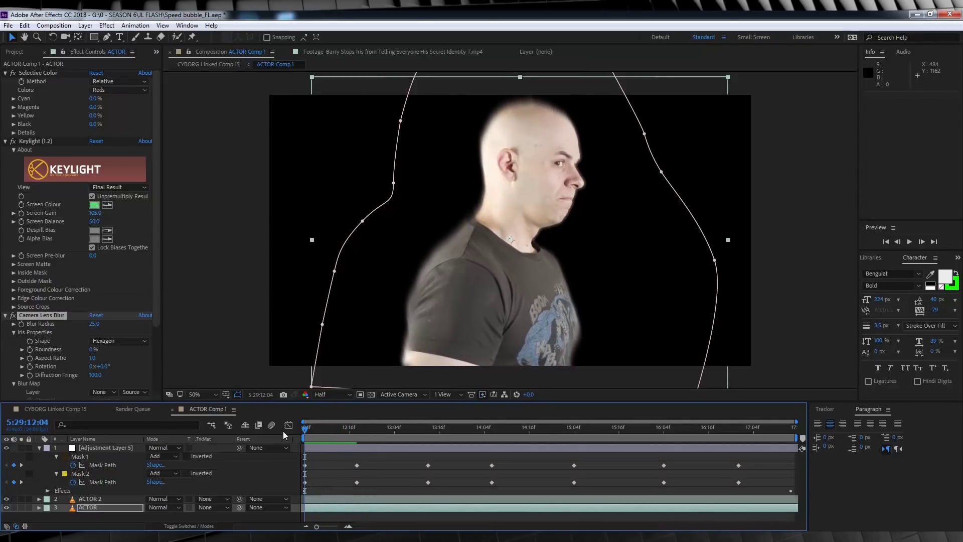
Switch to CYBORG Linked Comp 15 and preview the full glowing-actor composite
click(56, 408)
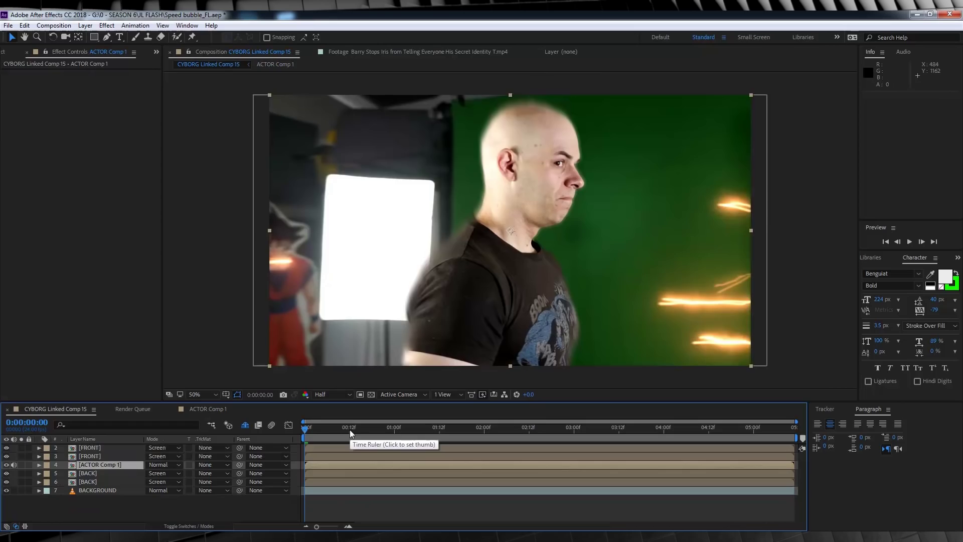
key(space)
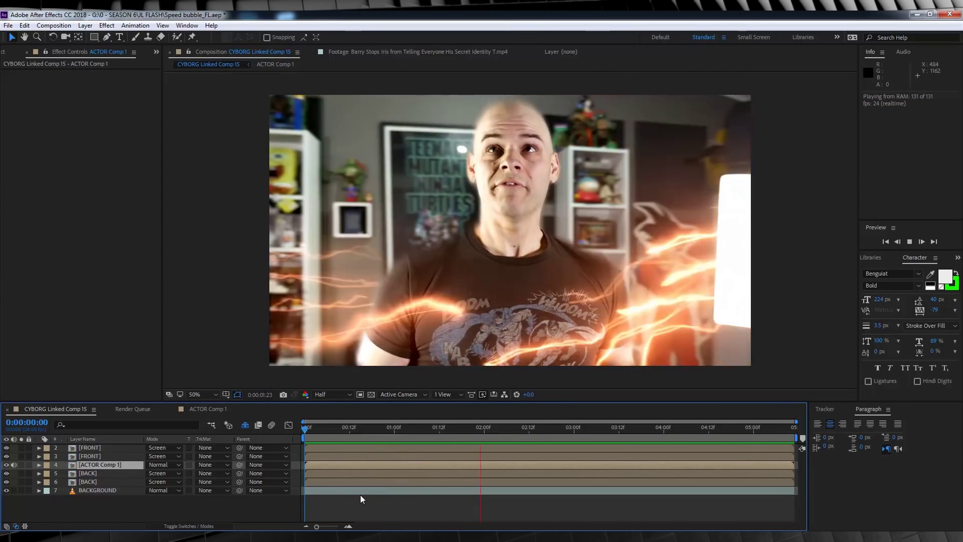